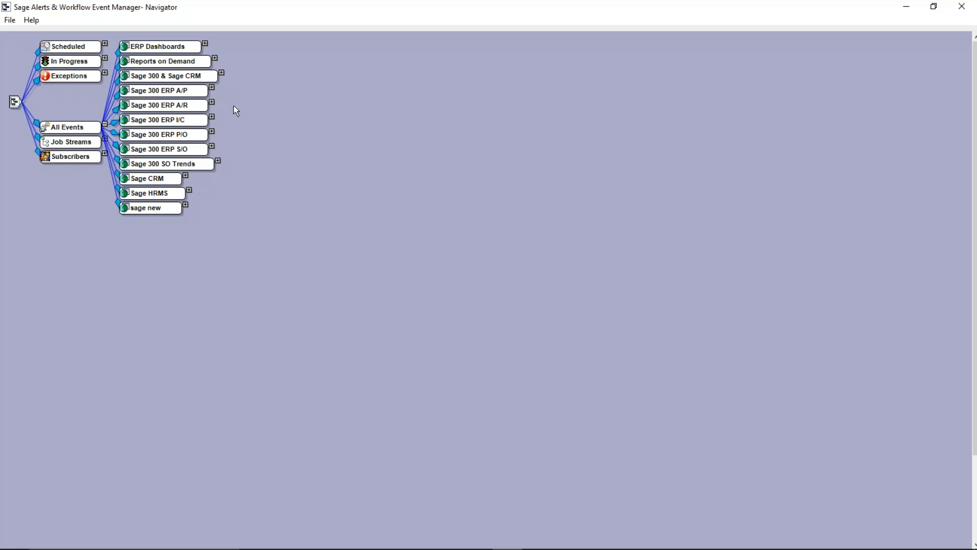
Browse the events and the query definitions available under the Sage 300 ERP A/R application.
left_click(211, 101)
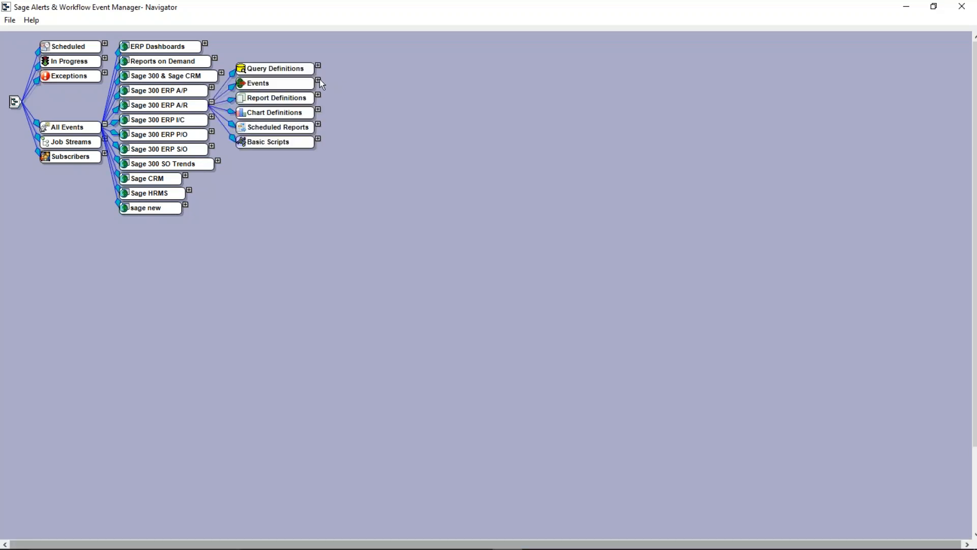
left_click(318, 80)
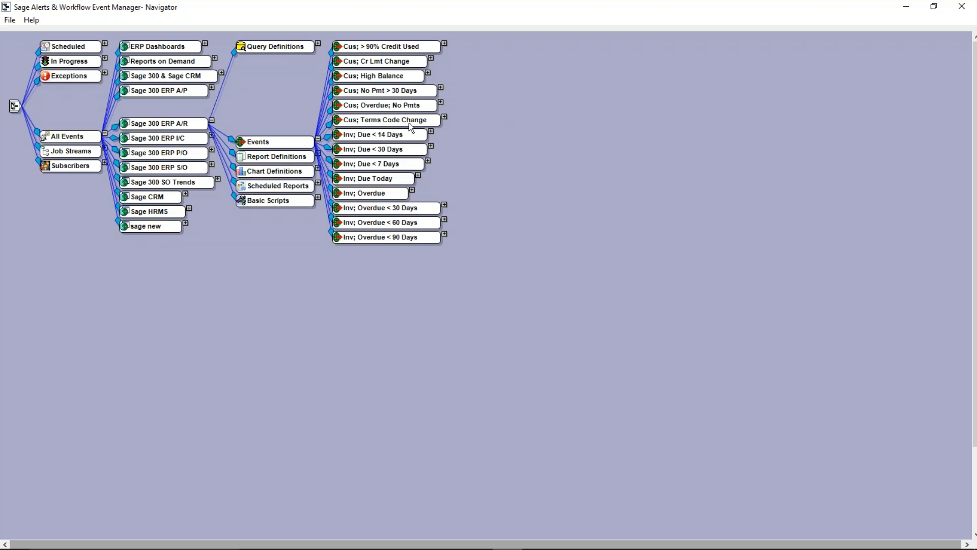
left_click(318, 139)
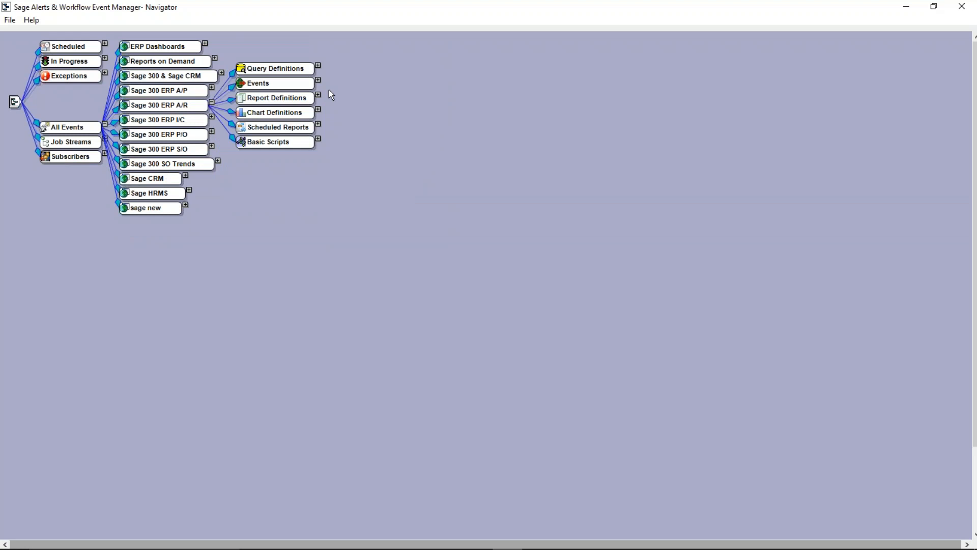
left_click(318, 67)
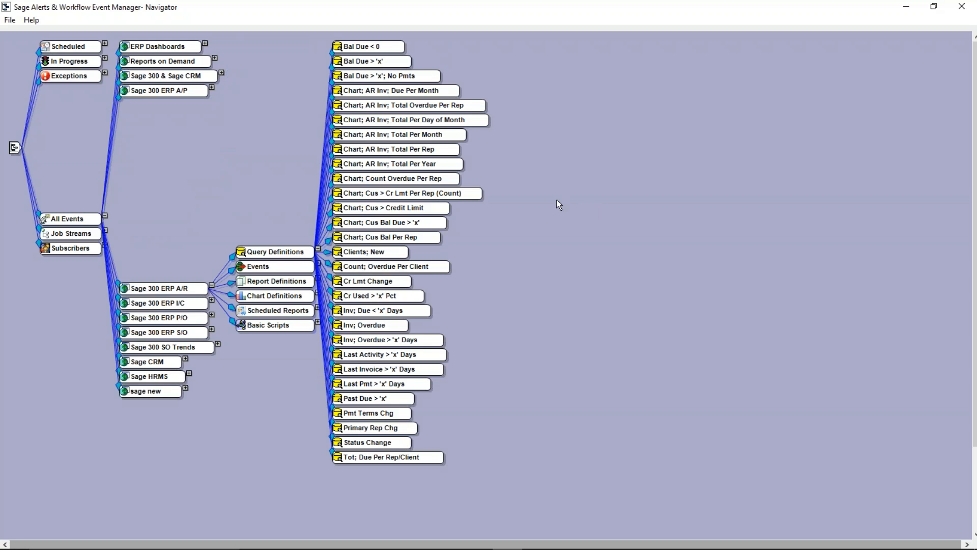
left_click(318, 249)
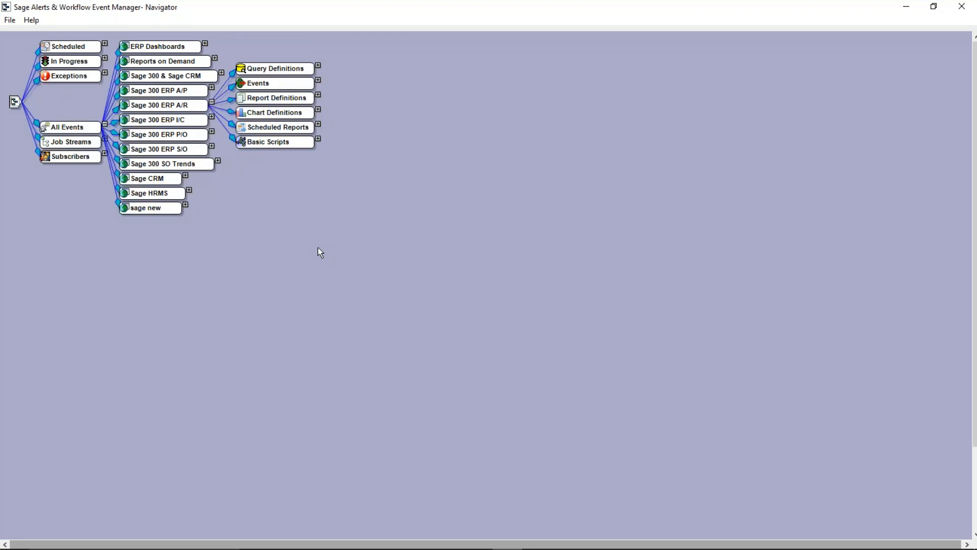
Expand the Sage 300 ERP A/R event "Inv; Due < 7 Days" down to the parameter of its query.
left_click(318, 80)
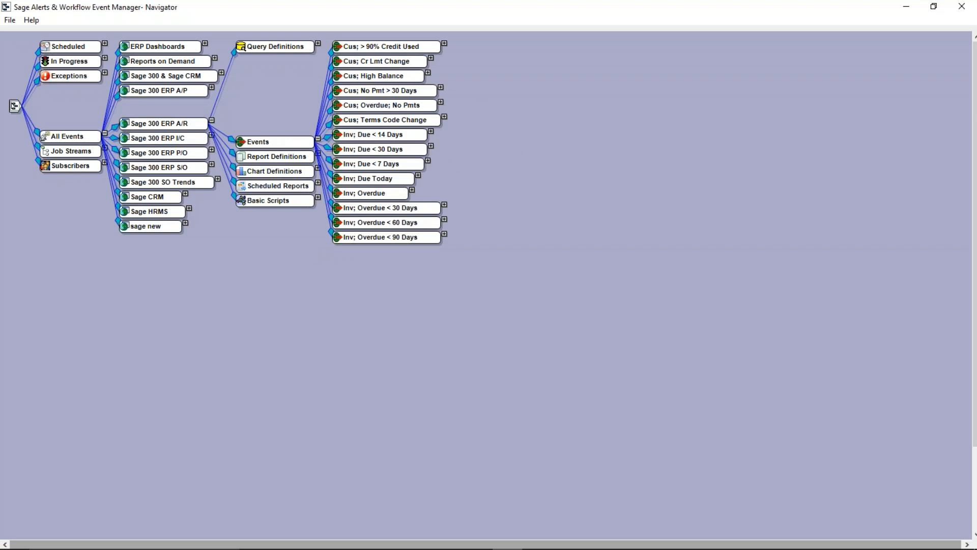
left_click(428, 161)
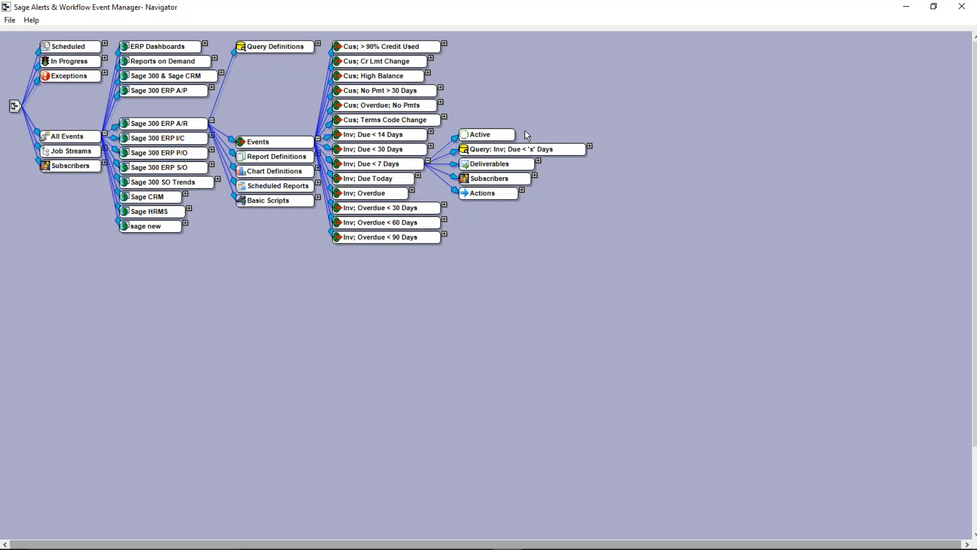
mouse_move(496, 132)
left_click(589, 146)
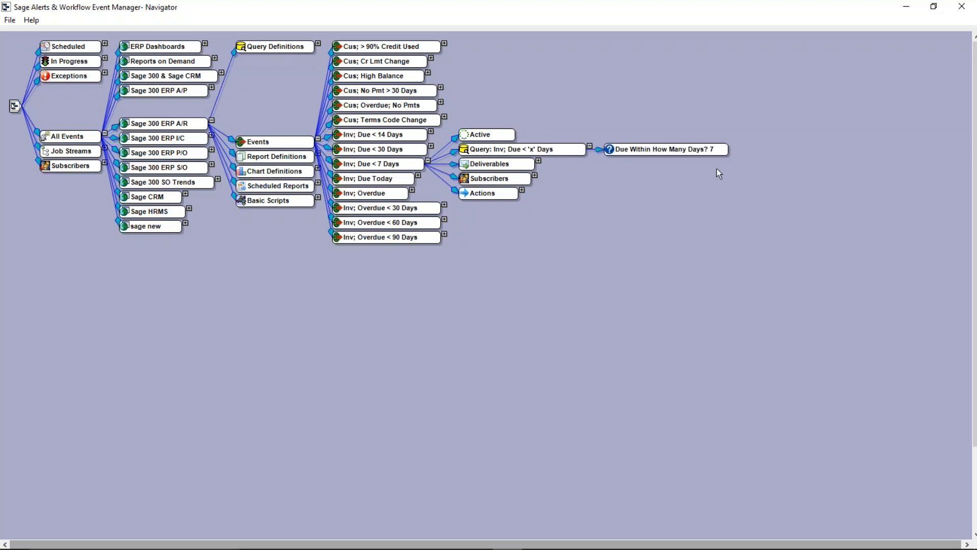
Try out an answer of 3 for the "Due Within How Many Days?" trigger parameter and discard the edit.
right_click(718, 149)
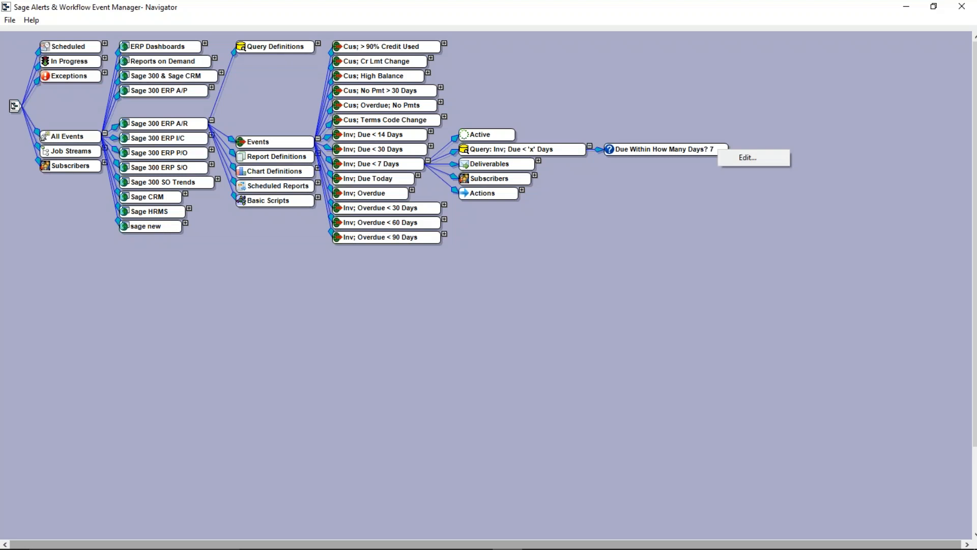
left_click(738, 158)
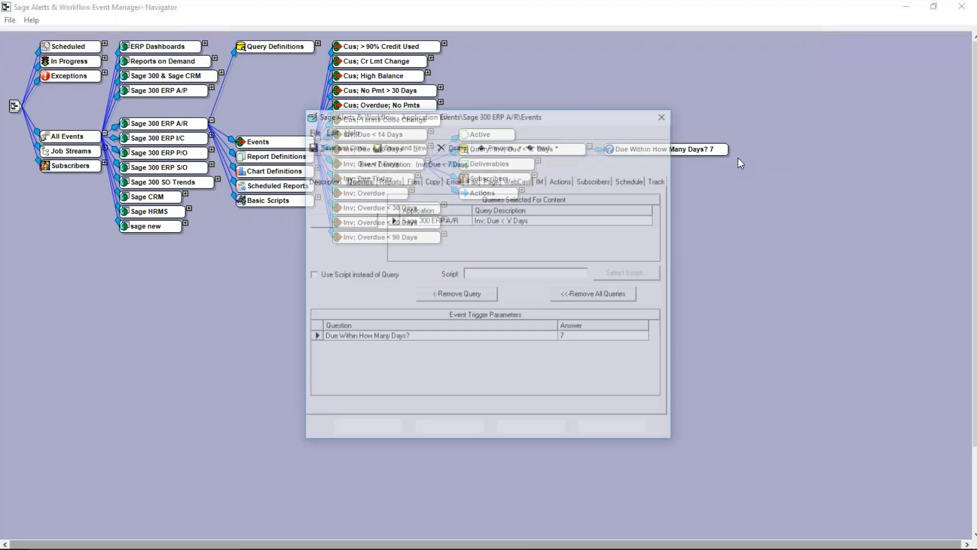
left_click(585, 337)
key("BackSpace")
type("3")
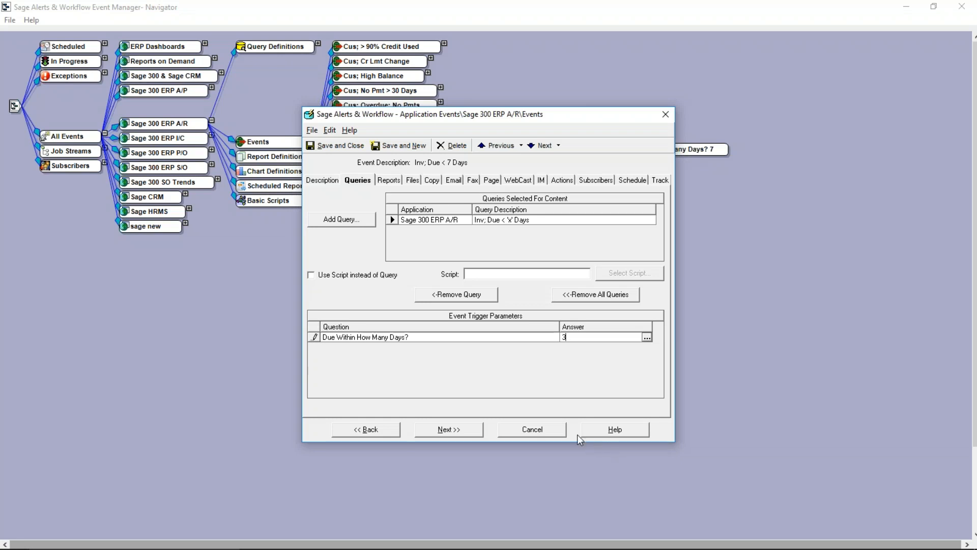
left_click(543, 431)
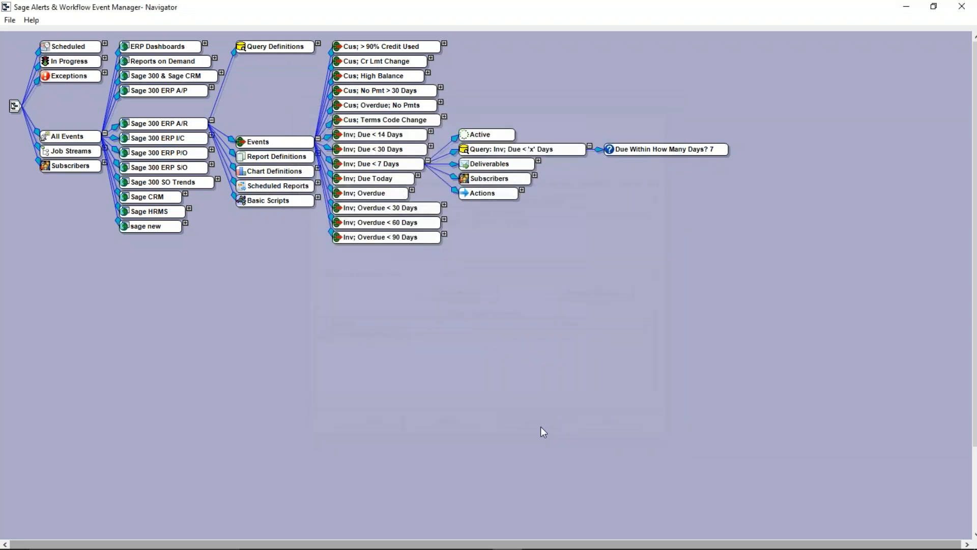
Open the definition of the query "Inv; Due < 'x' Days" and review its selected tables and columns.
left_click(591, 146)
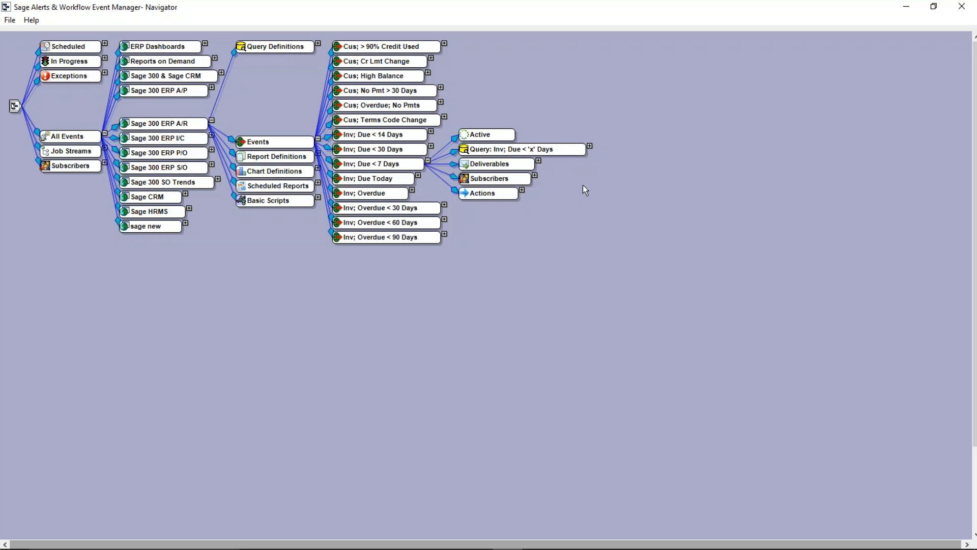
right_click(578, 152)
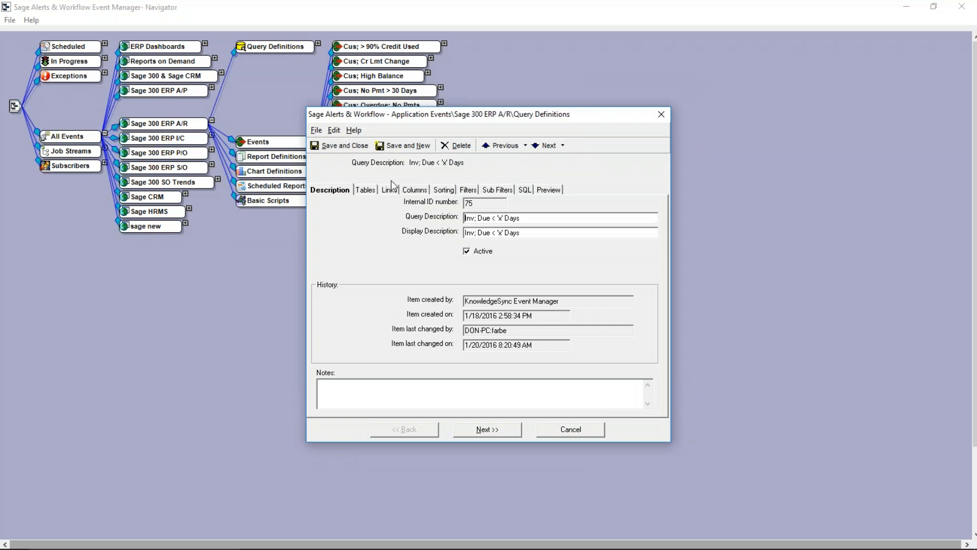
left_click(368, 192)
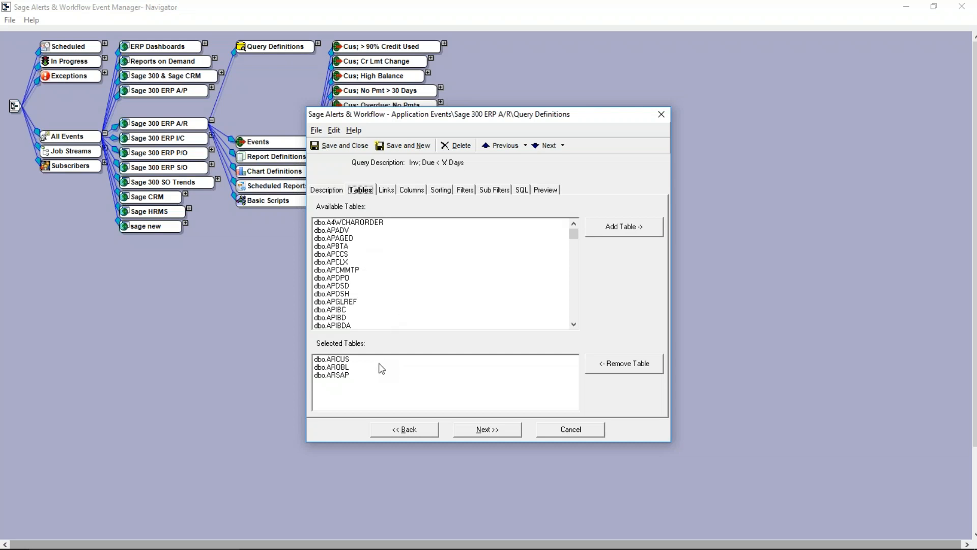
left_click(413, 192)
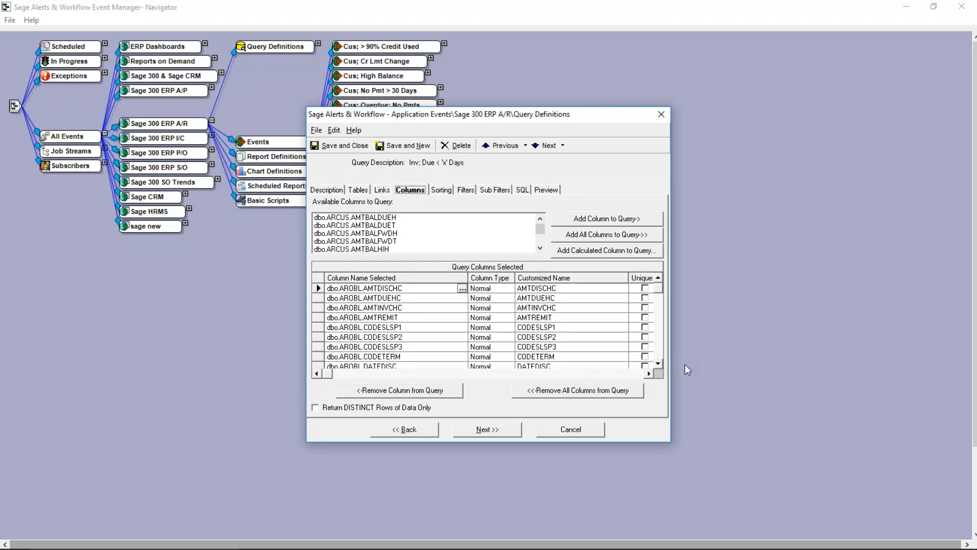
left_click(659, 362)
left_click(659, 362)
left_click(659, 362)
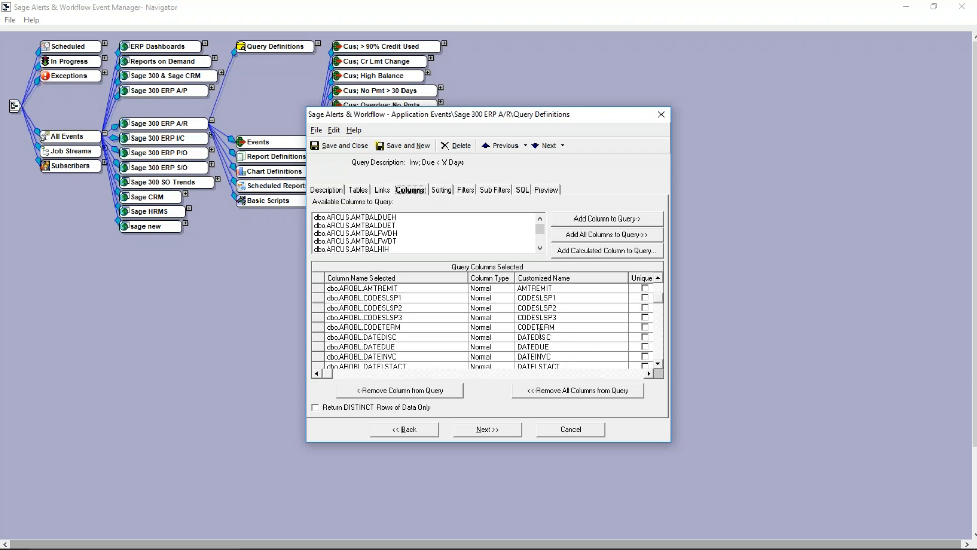
Review the column type choices for the dbo.AROBL.AMTREMIT column without changing its type.
left_click(499, 317)
left_click(502, 288)
left_click(509, 289)
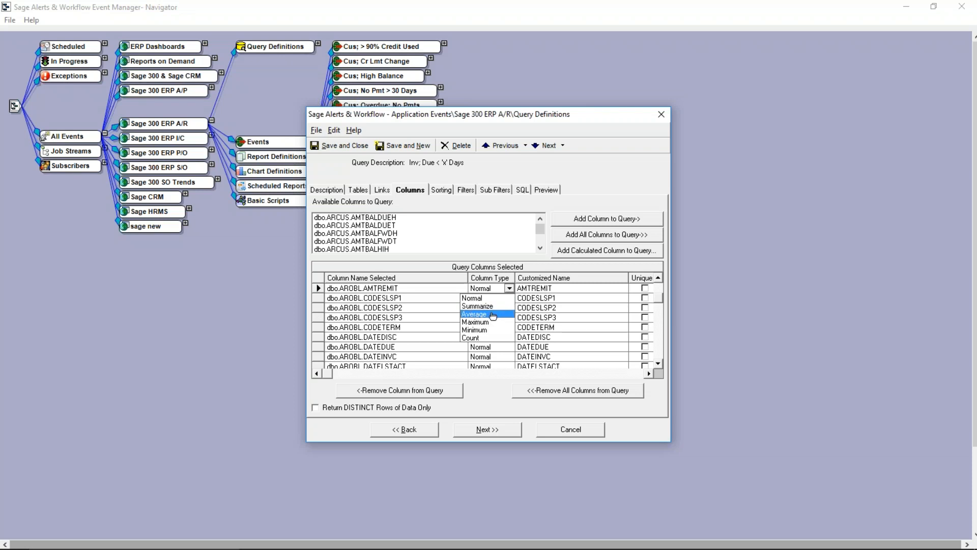
left_click(498, 402)
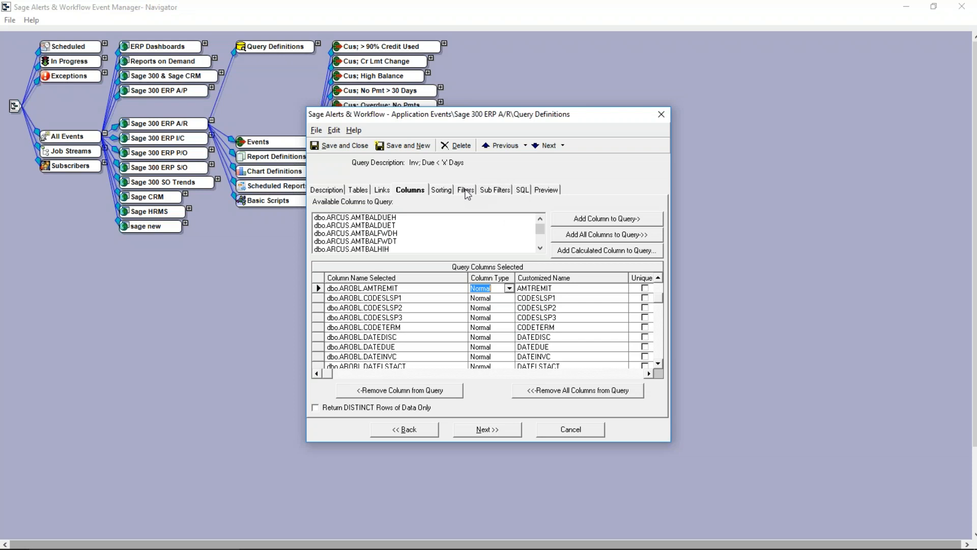
Examine the query's filters and the operator choices for the dbo.AROBL.AMTDUEHC filter, keeping "greater than".
left_click(467, 192)
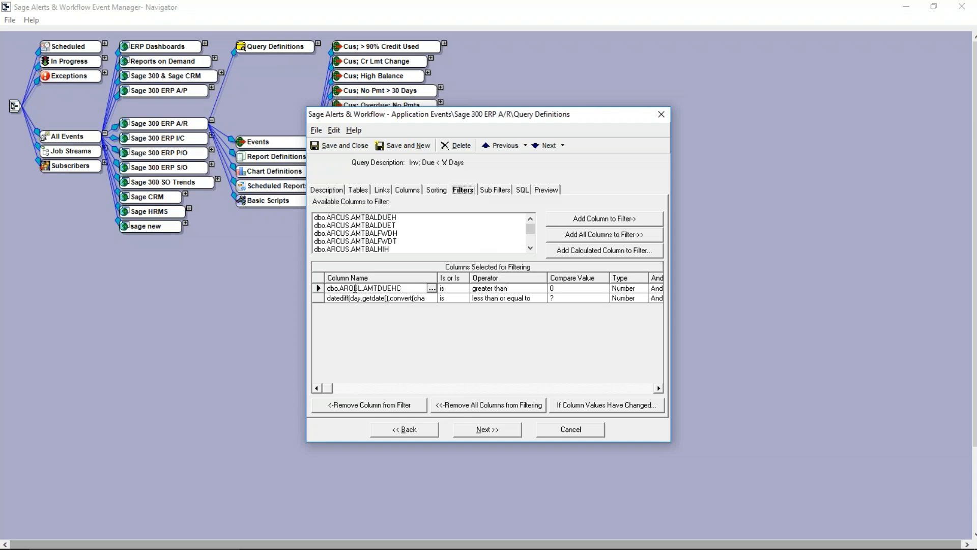
left_click_drag(402, 288, 318, 288)
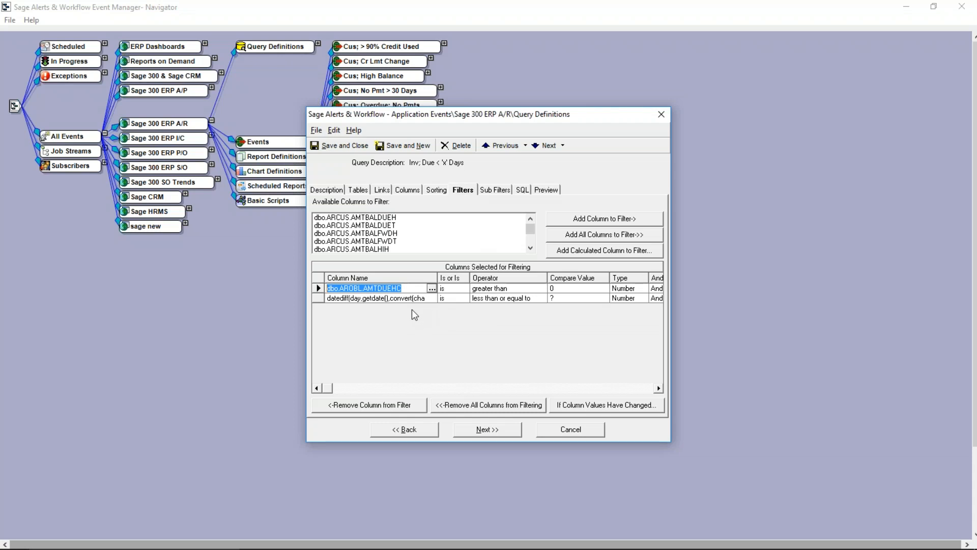
left_click(466, 289)
left_click(464, 288)
left_click(464, 289)
left_click(543, 288)
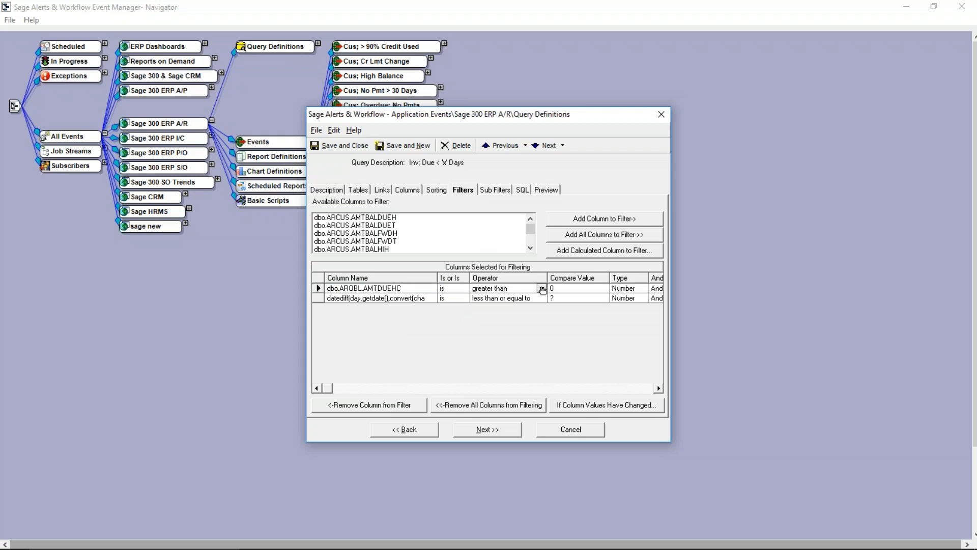
left_click(542, 289)
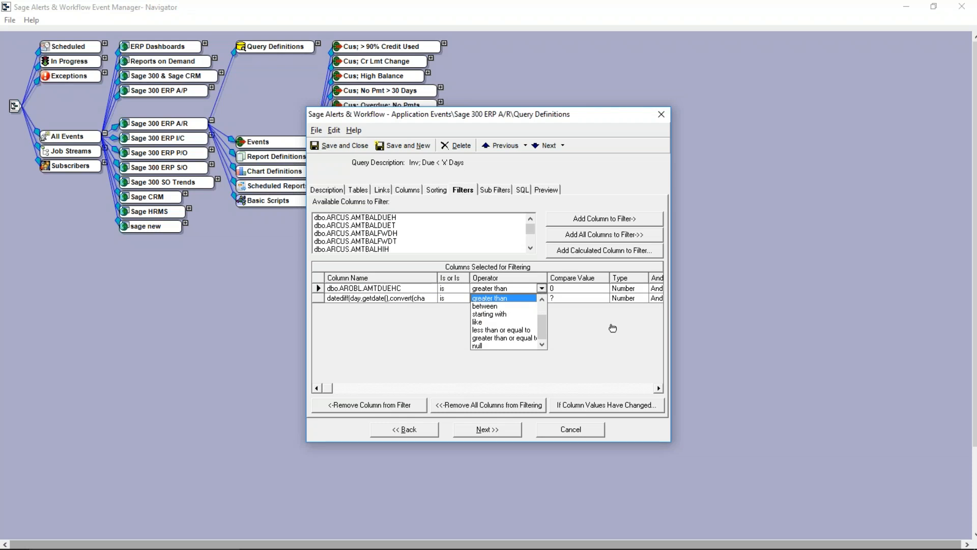
key("Return")
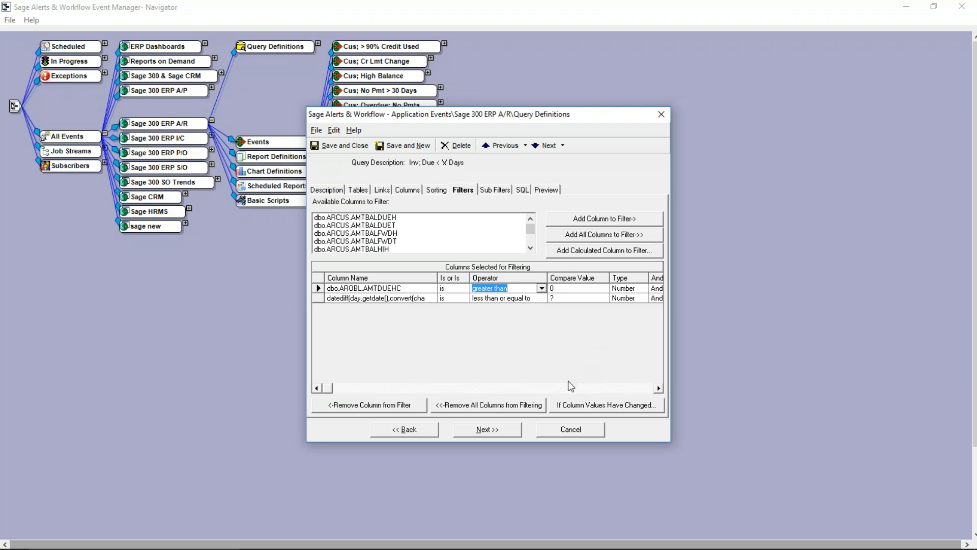
Try adding dbo.AROBL.DATEDUE to the columns checked for changed values, and discard the selection.
left_click(585, 404)
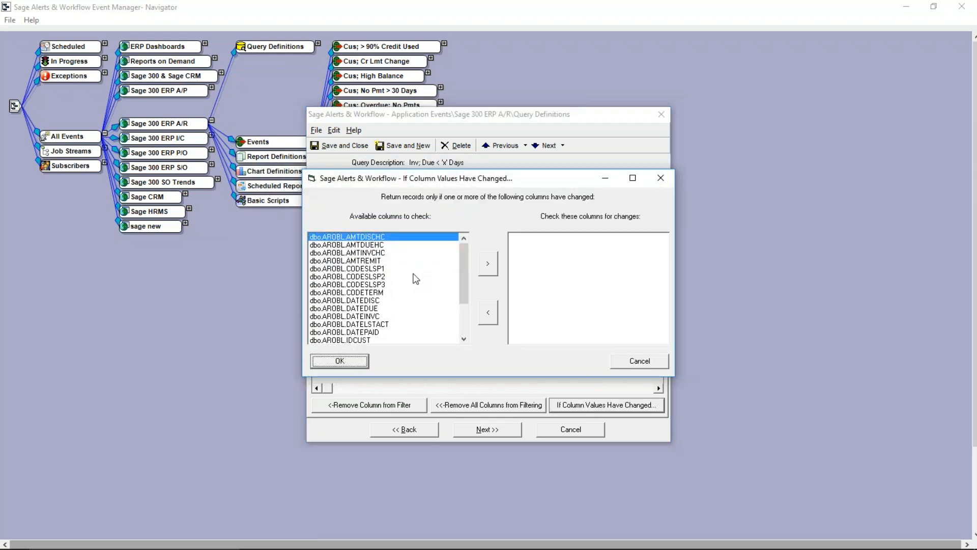
left_click(382, 309)
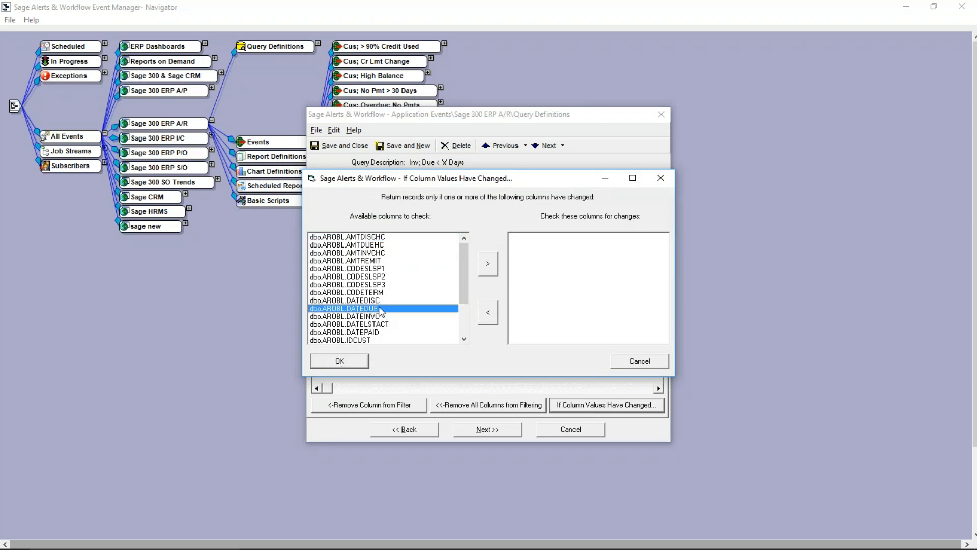
left_click(489, 264)
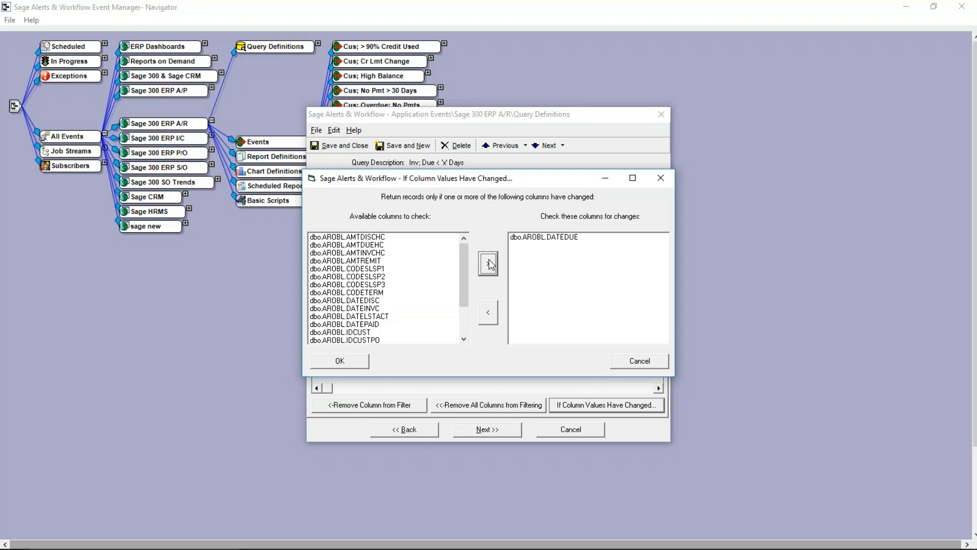
left_click(640, 361)
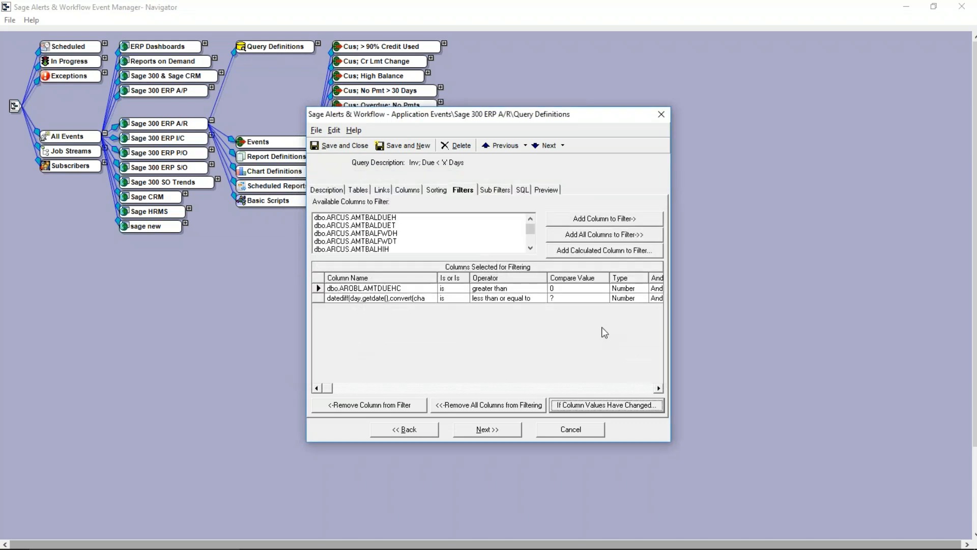
Preview the query for invoices due within 30 days and view its SQL statement.
left_click(544, 191)
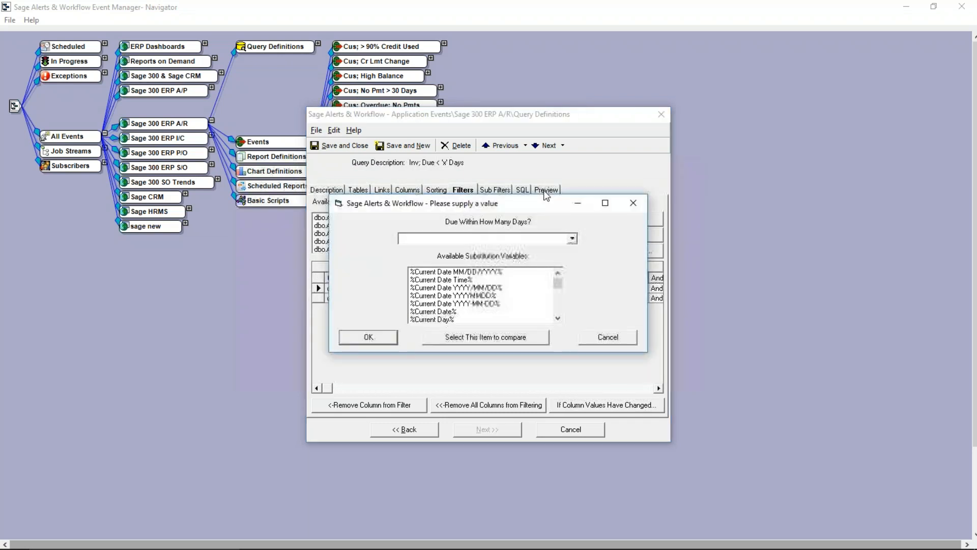
type("30")
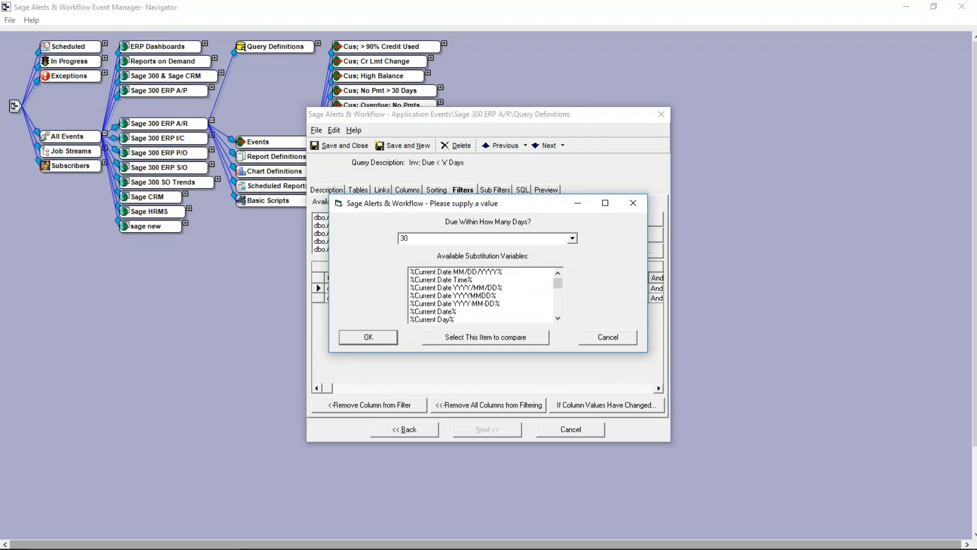
key("Return")
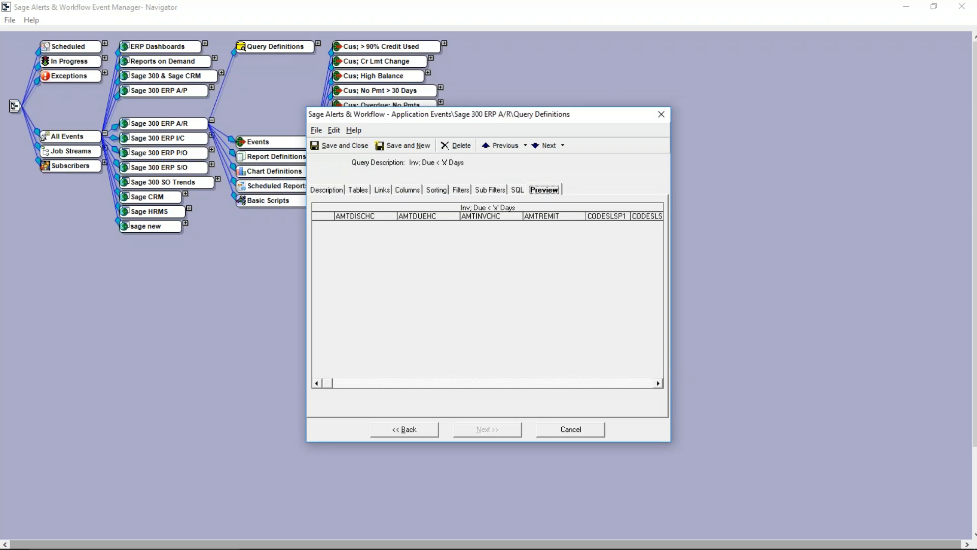
left_click(519, 190)
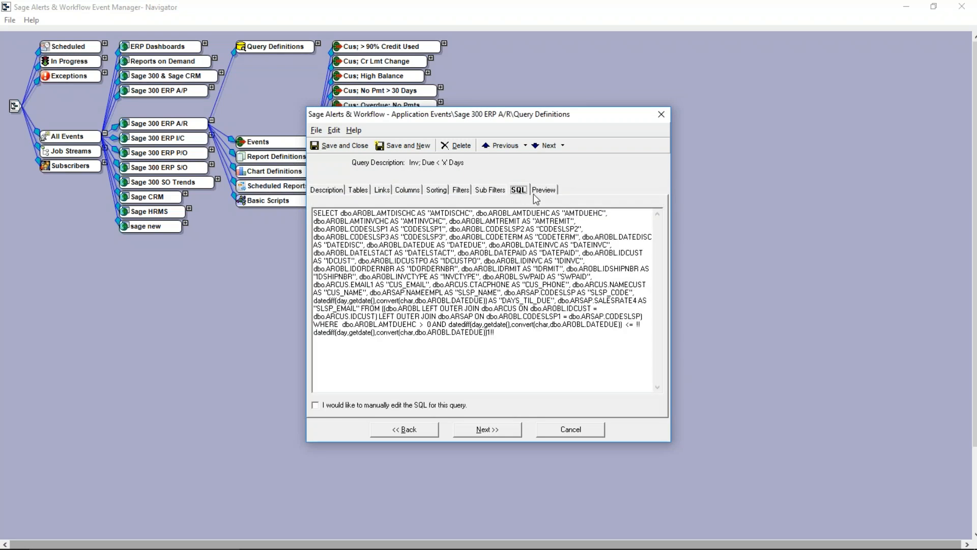
Preview the query for invoices due within 600 days and examine the returned date columns.
left_click(540, 191)
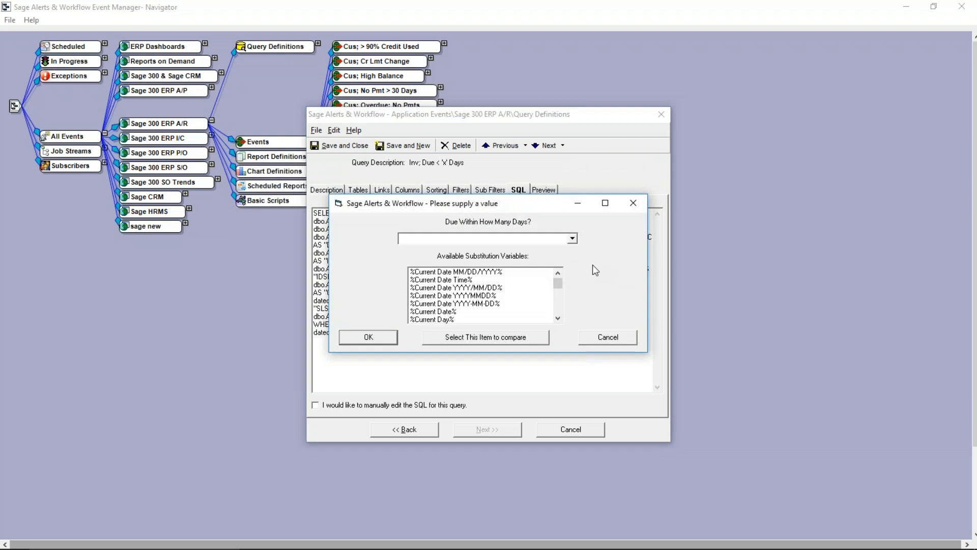
type("600")
key("Tab")
left_click(375, 336)
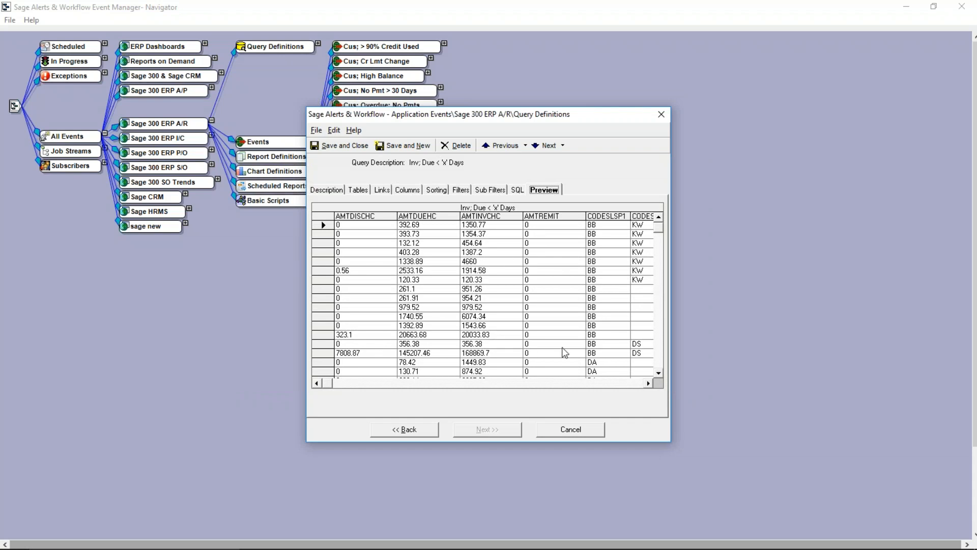
left_click(649, 382)
left_click(648, 382)
left_click(648, 383)
left_click(648, 383)
left_click(649, 384)
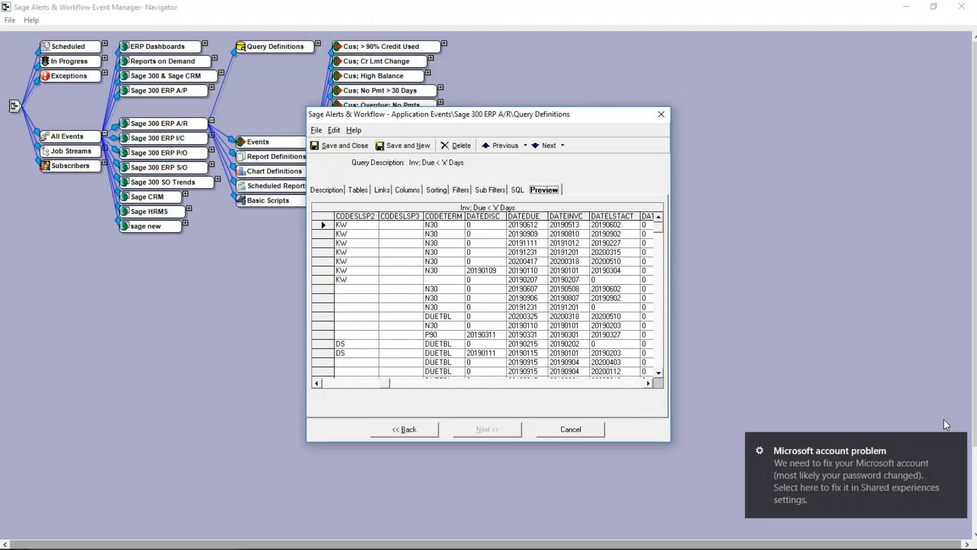
Close the query definition without saving and show the deliverables of the "Inv; Due < 7 Days" event.
left_click(954, 447)
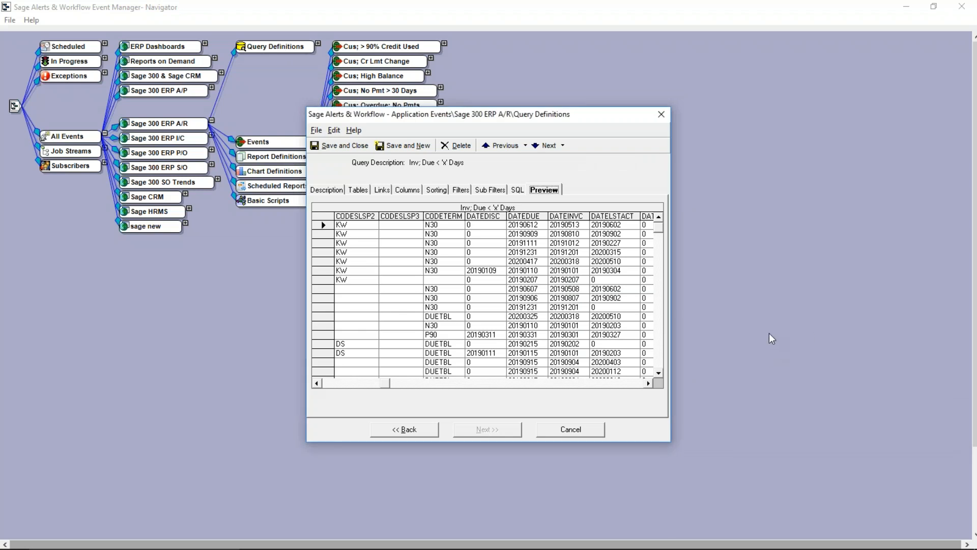
left_click(569, 429)
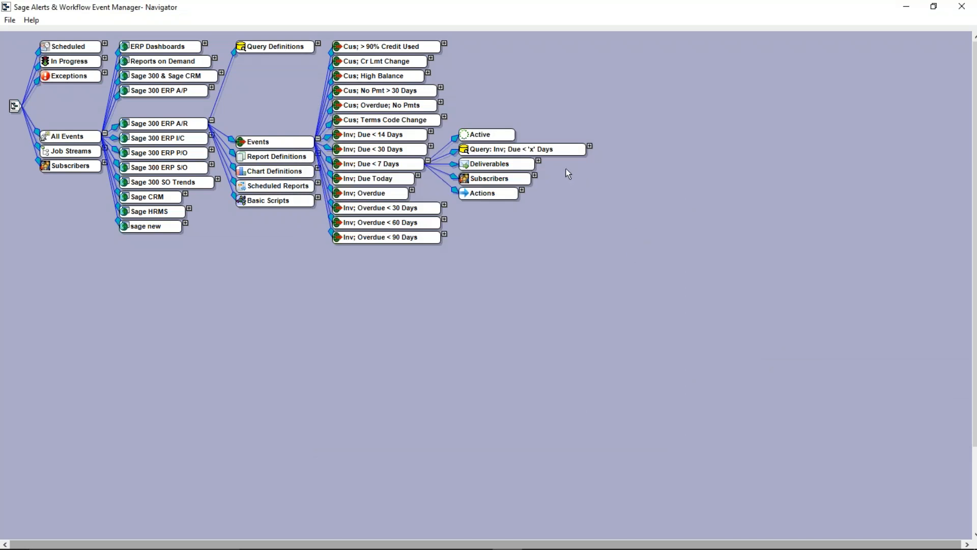
left_click(538, 161)
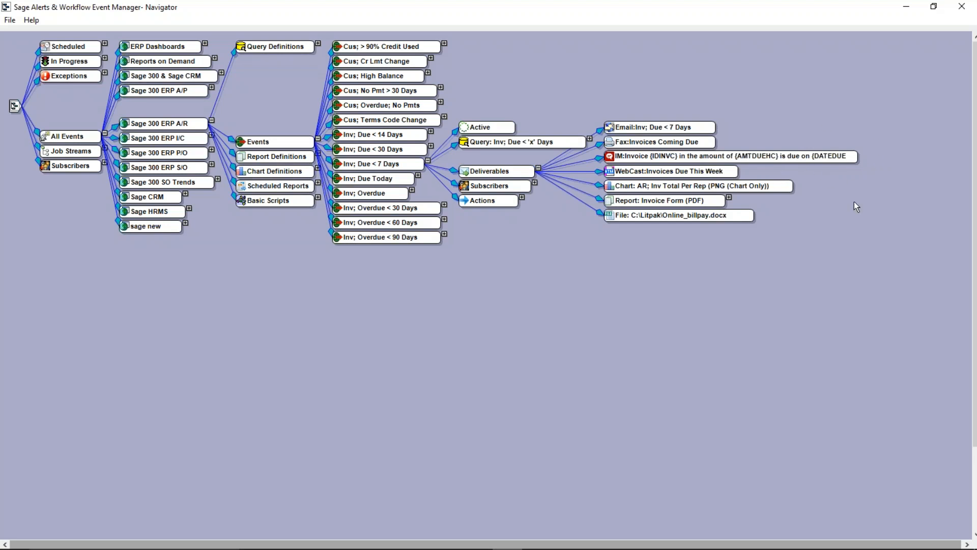
Open the event's instant message deliverable and examine the values available for its message content.
right_click(843, 157)
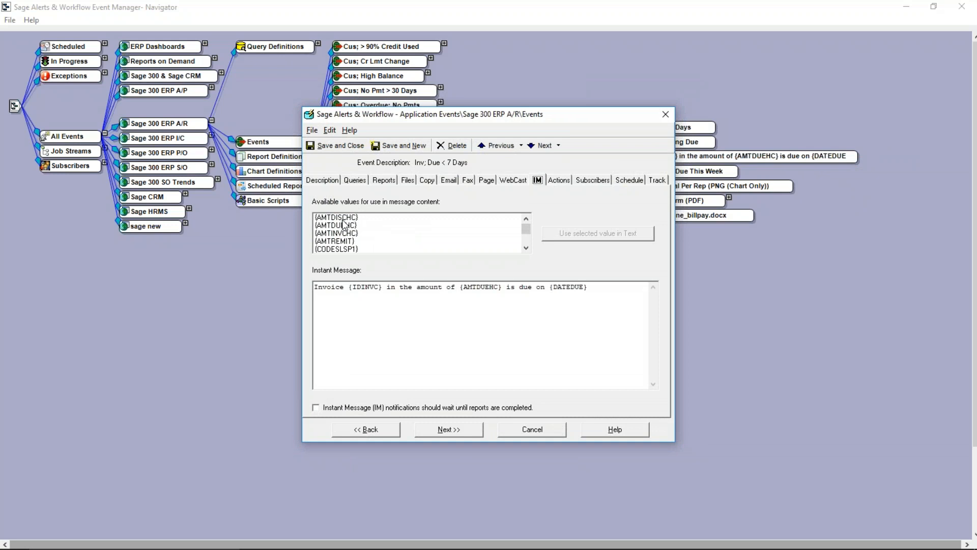
left_click(526, 248)
left_click(527, 248)
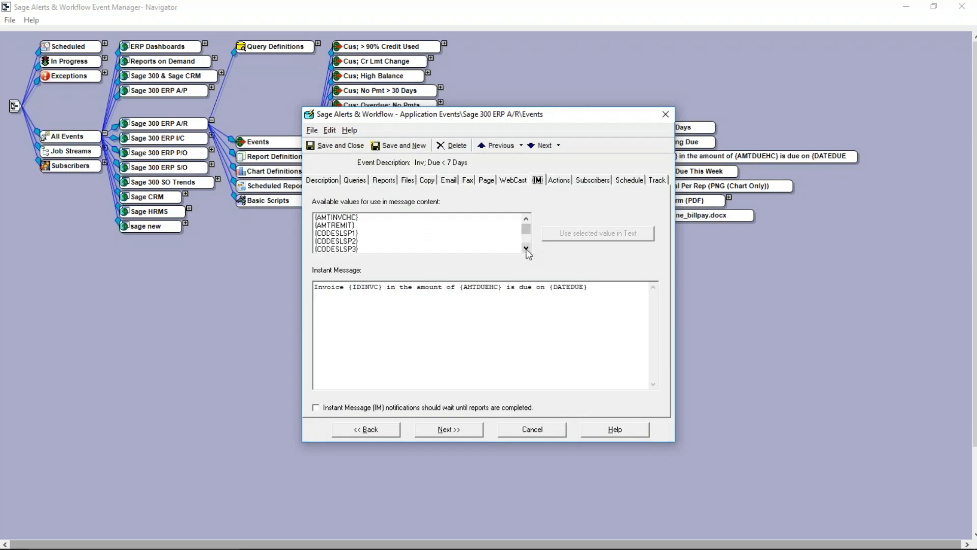
left_click(527, 218)
left_click(526, 219)
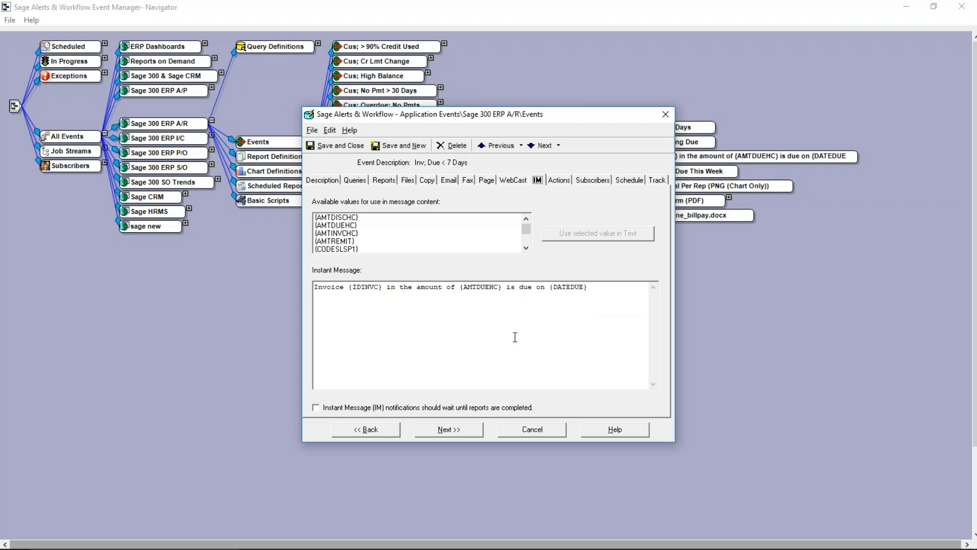
Insert "for client {CUS_NAME}" after {IDINVC} in the instant message text, using the available customer name value.
left_click(525, 249)
left_click(525, 248)
left_click(526, 249)
left_click(525, 249)
left_click(525, 248)
left_click(525, 249)
left_click(525, 248)
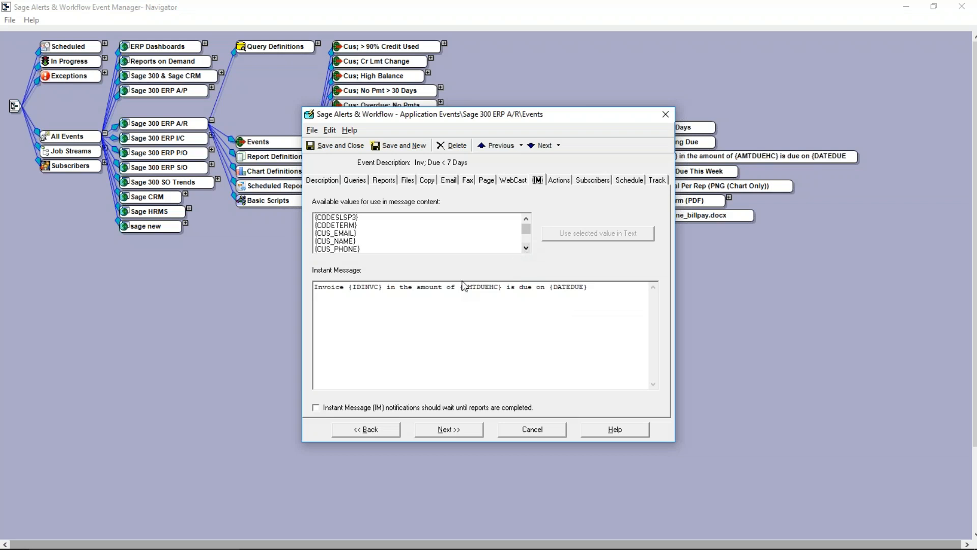
left_click(387, 288)
type("for client")
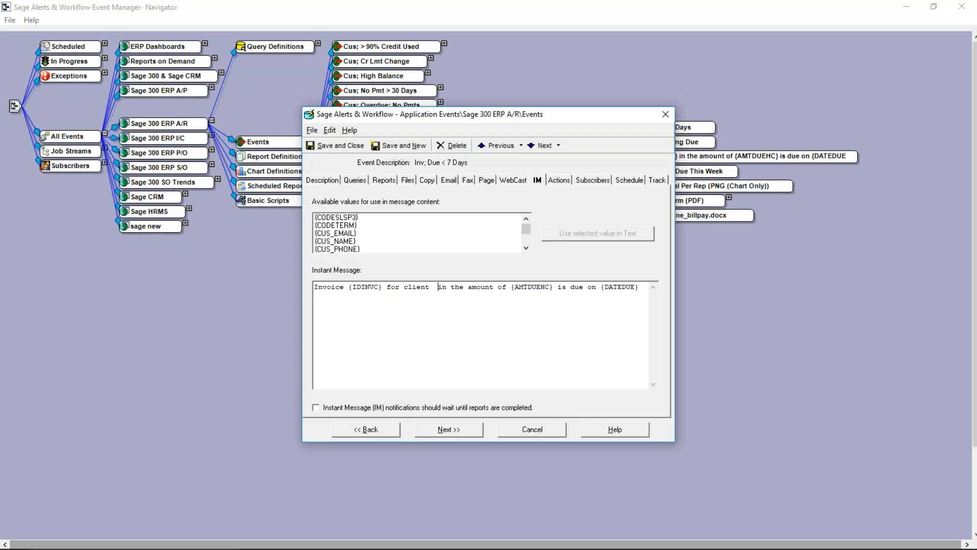
double_click(341, 241)
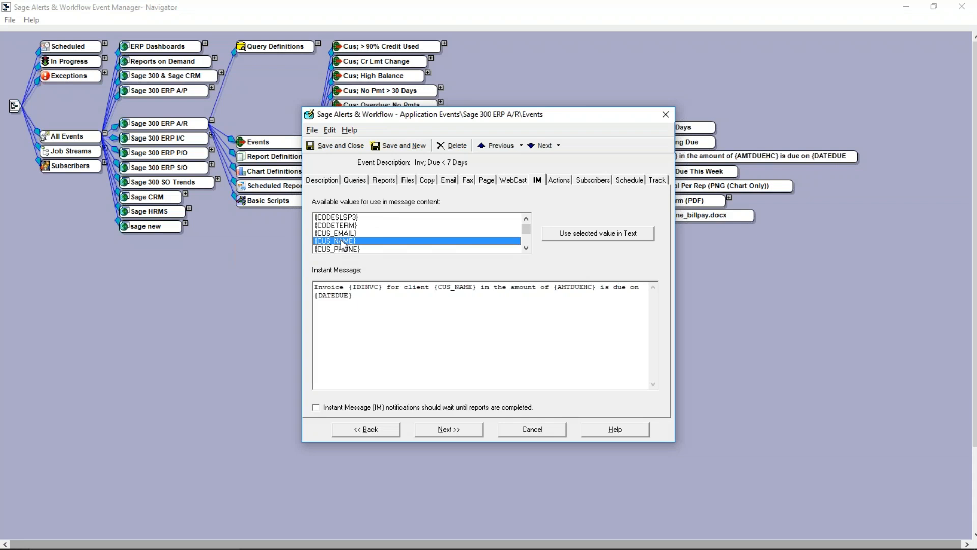
Examine the event's email message, including its {BEGIN*HTML} tag, and move the dialog clear of the deliverables list.
left_click(450, 180)
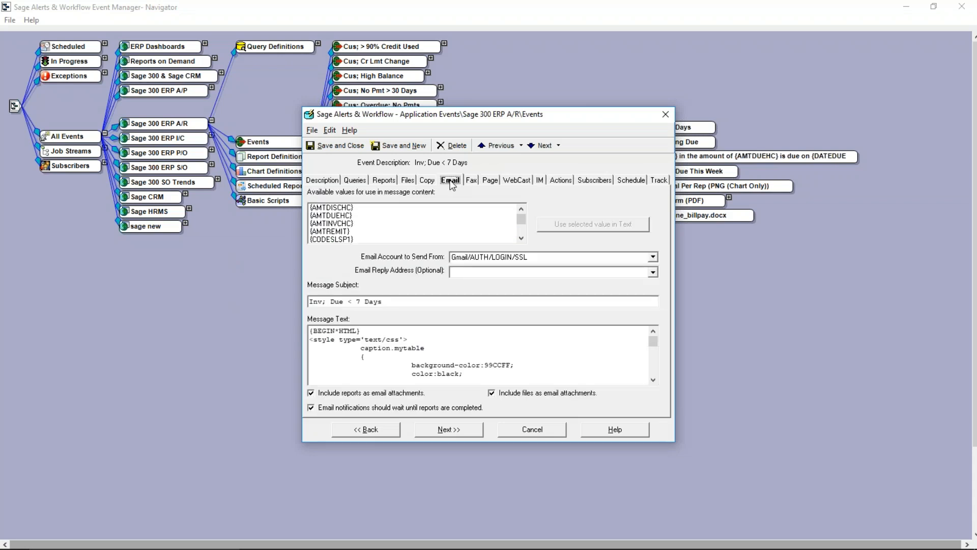
left_click_drag(372, 331, 299, 330)
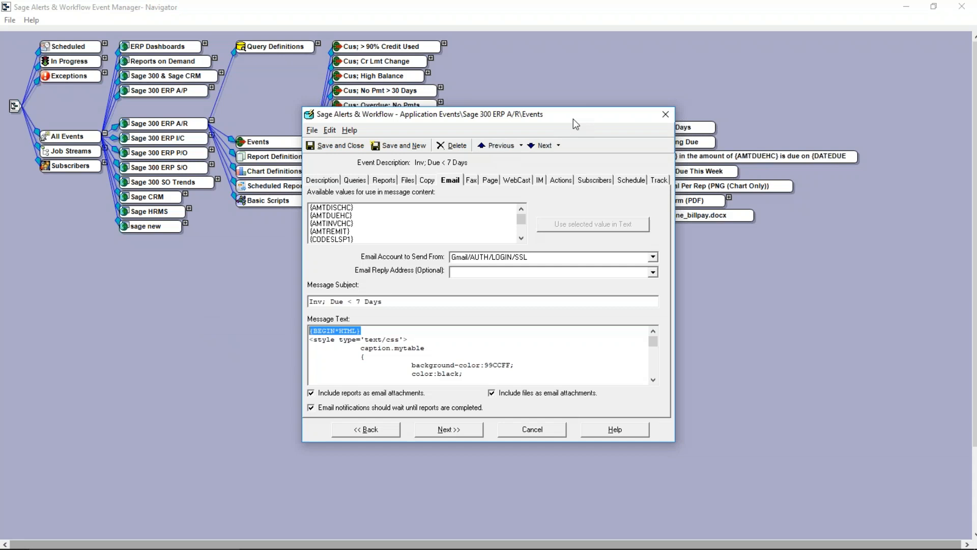
left_click_drag(570, 119, 345, 101)
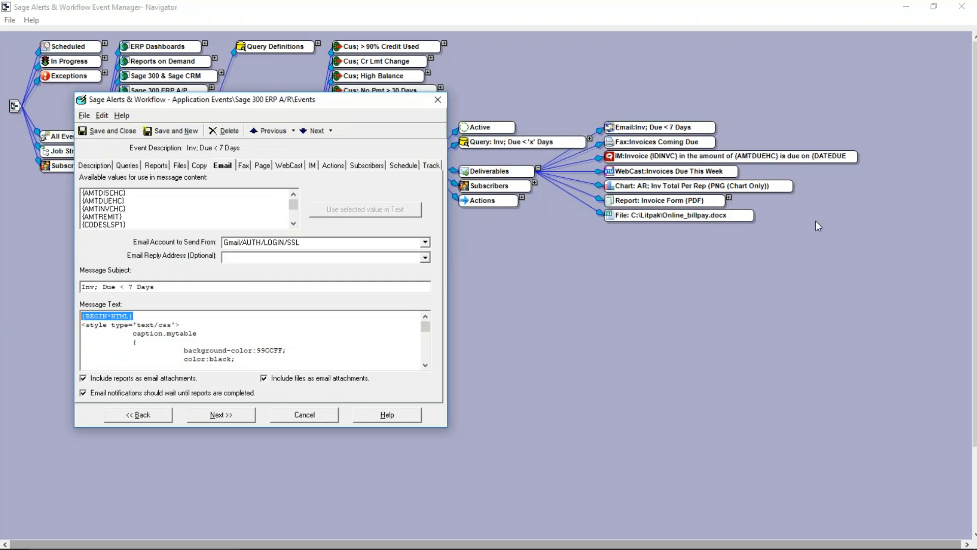
Examine the event's selected reports and the output types offered for the Invoice Form, and close the event without saving changes.
left_click(157, 166)
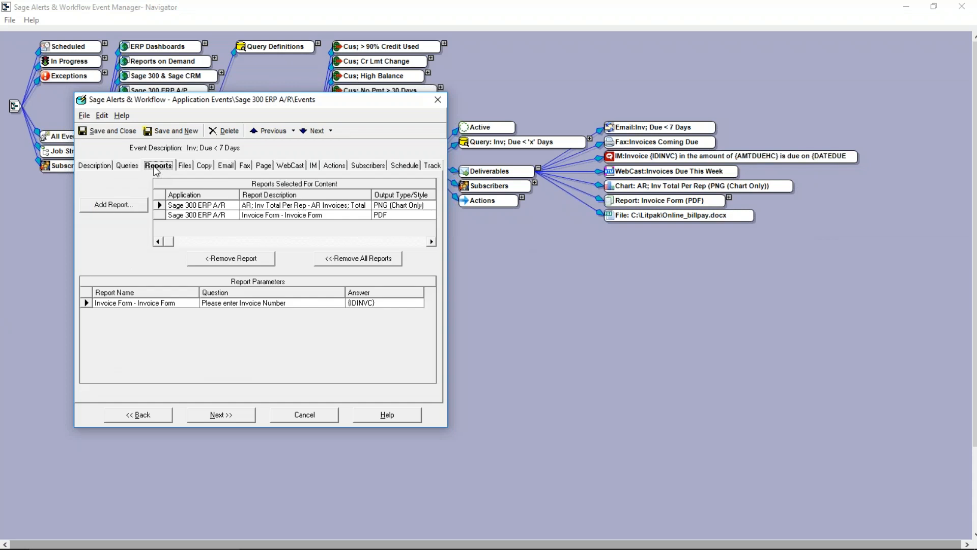
left_click(160, 215)
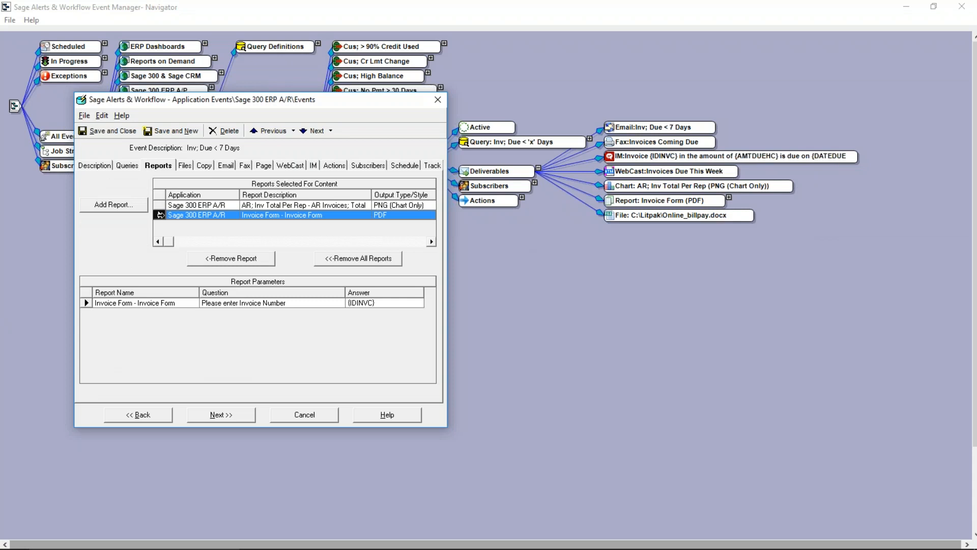
left_click(398, 215)
left_click(431, 215)
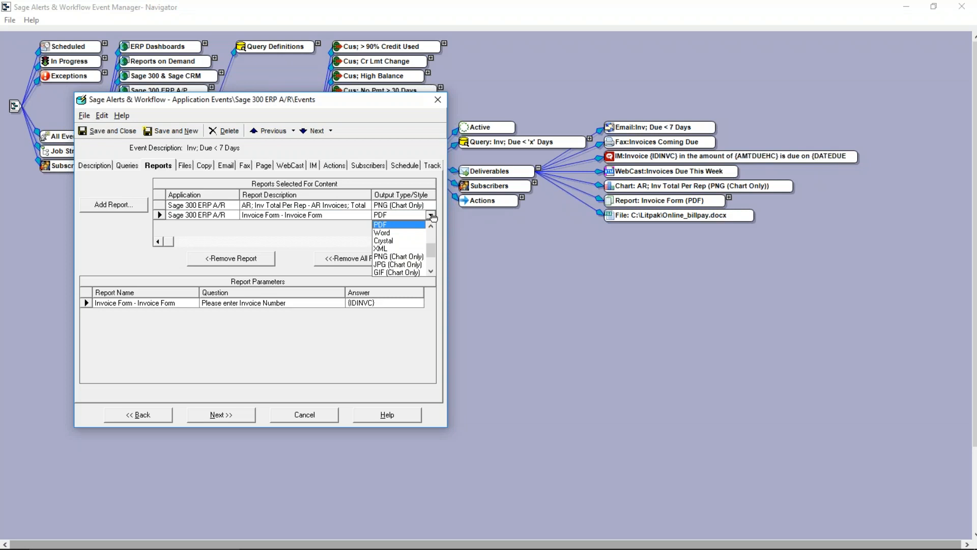
key("Escape")
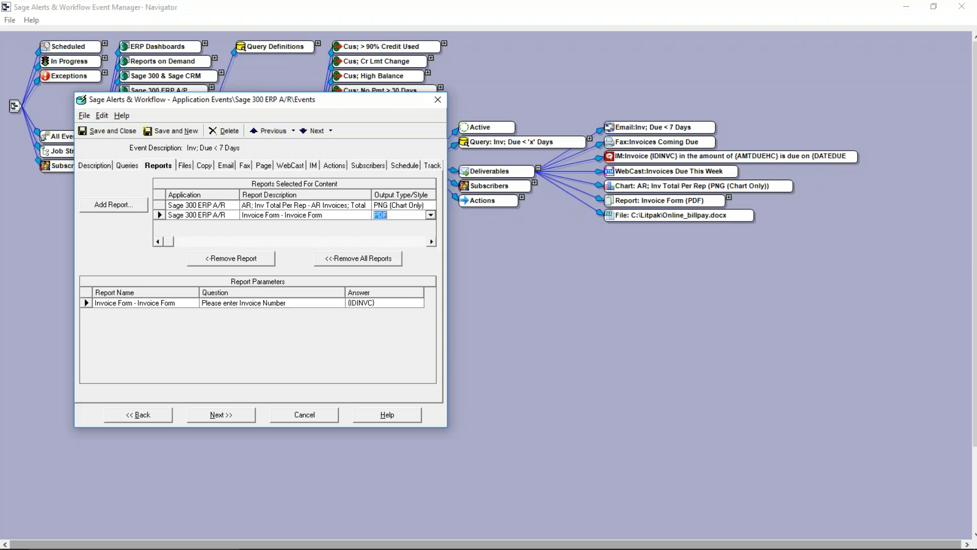
left_click(158, 205)
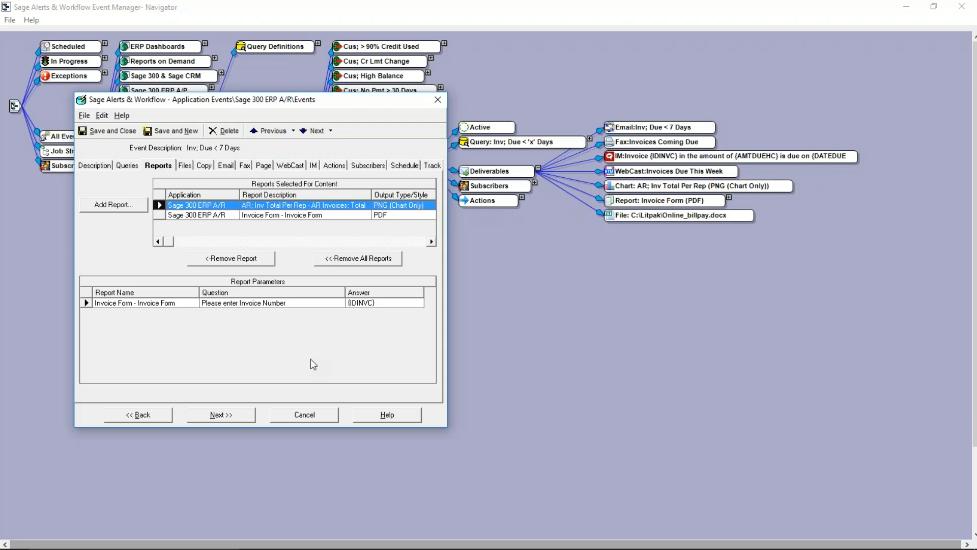
left_click(304, 415)
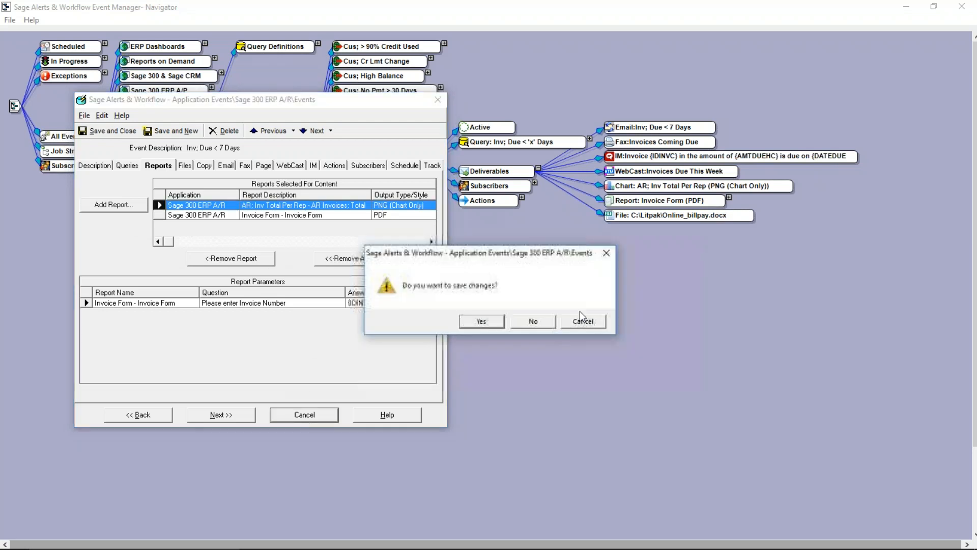
left_click(535, 322)
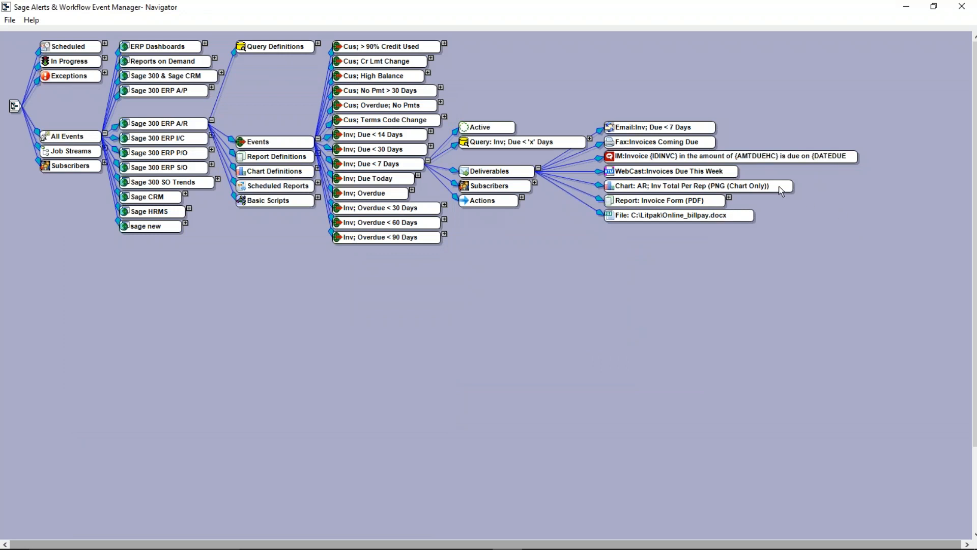
Open the "AR; Inv Total Per Rep" chart definition, preview its chart, and close both without saving.
right_click(781, 191)
left_click(801, 199)
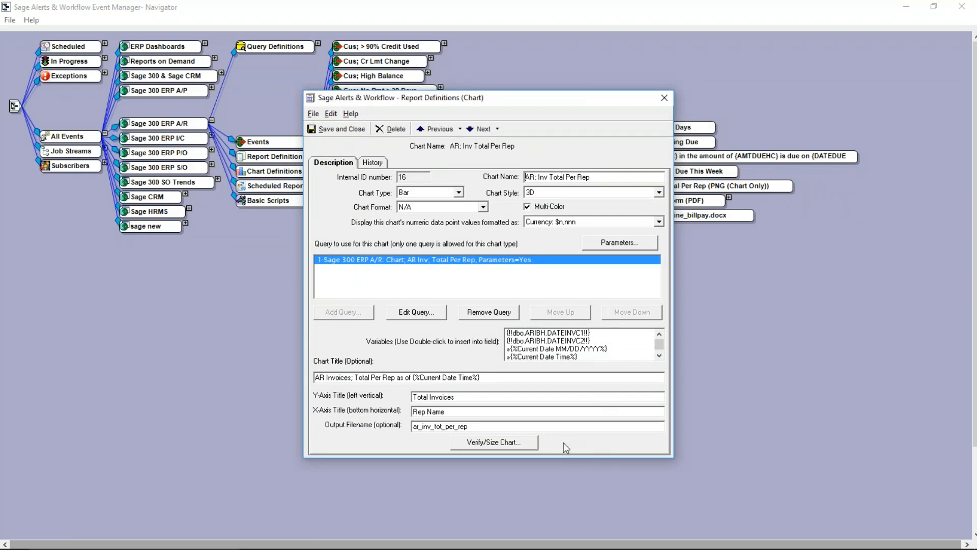
left_click(493, 442)
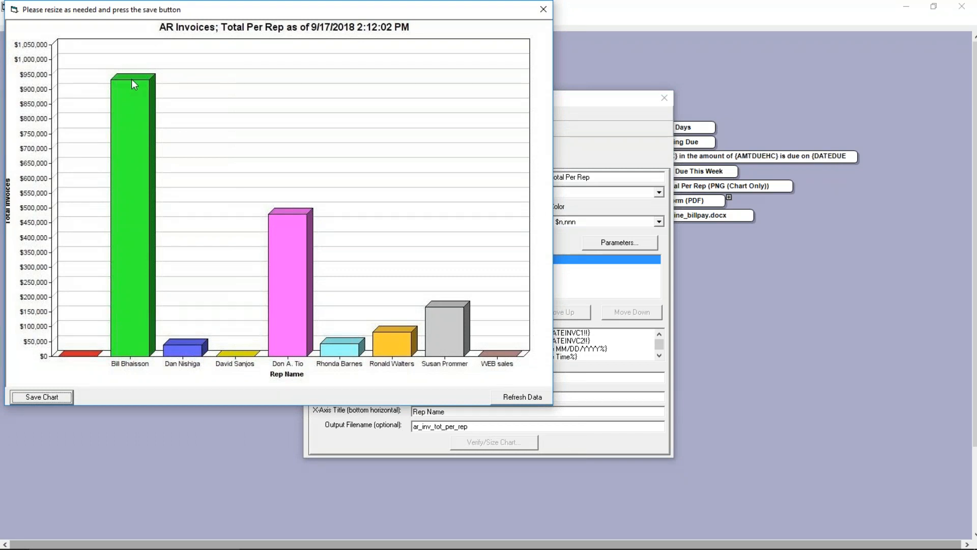
left_click_drag(265, 14, 289, 60)
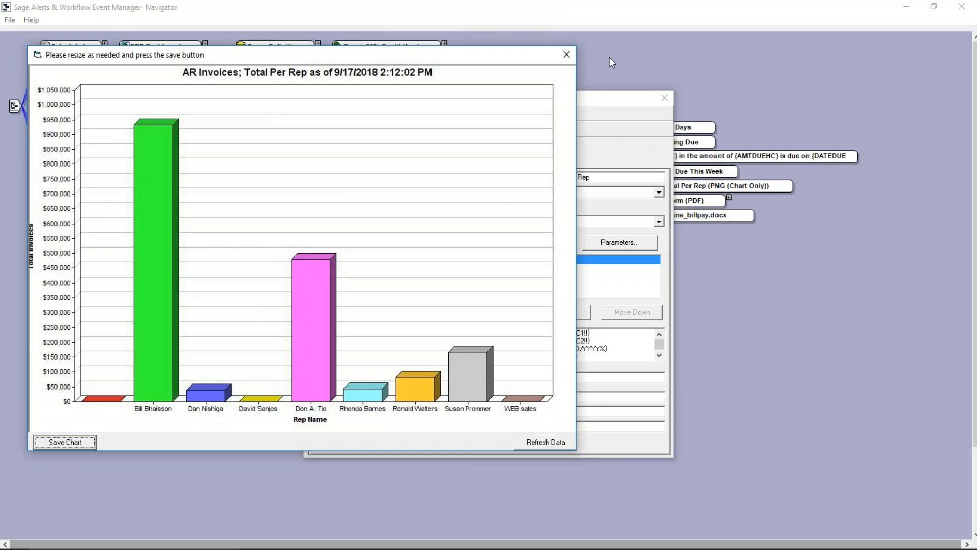
left_click(567, 55)
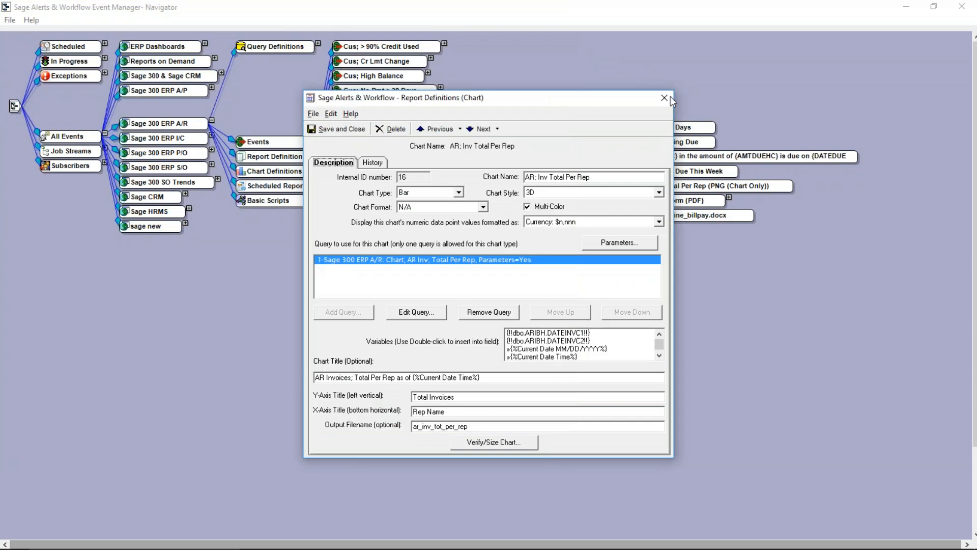
left_click(665, 97)
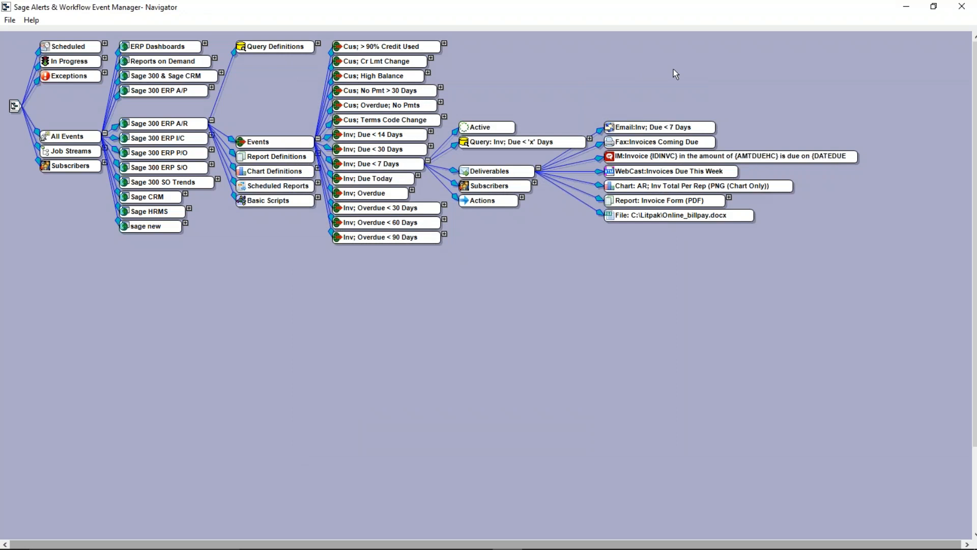
Examine the subscribers and the actions attached to the "Inv; Due < 7 Days" event.
left_click(537, 168)
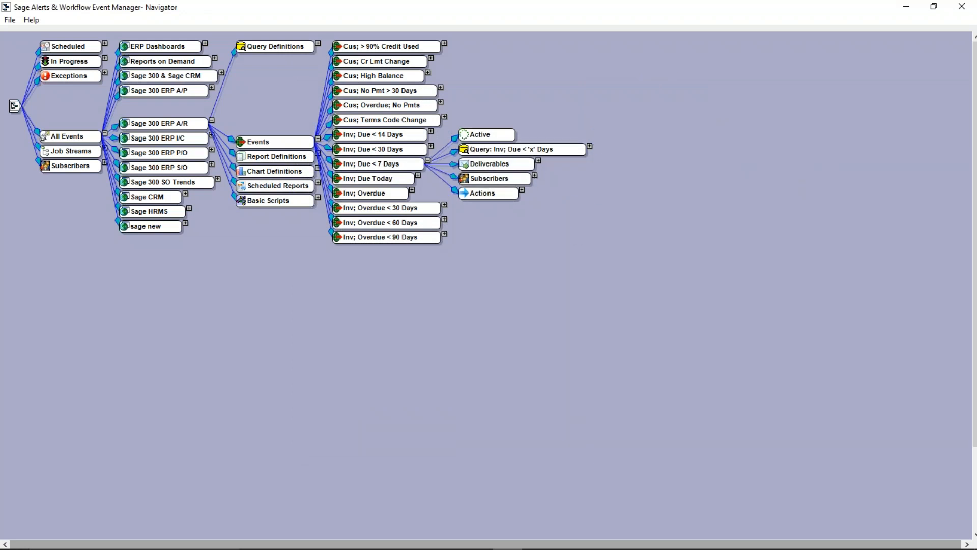
left_click(535, 175)
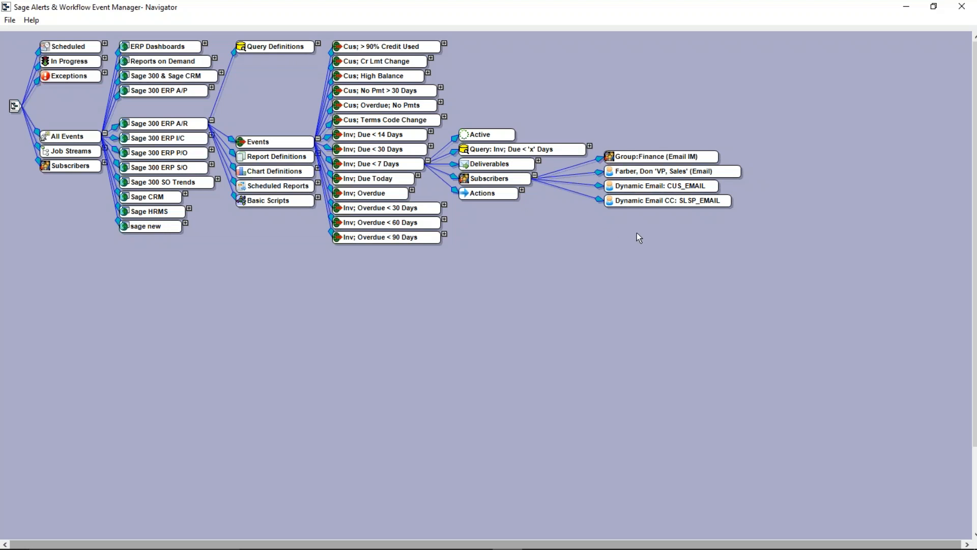
left_click(535, 175)
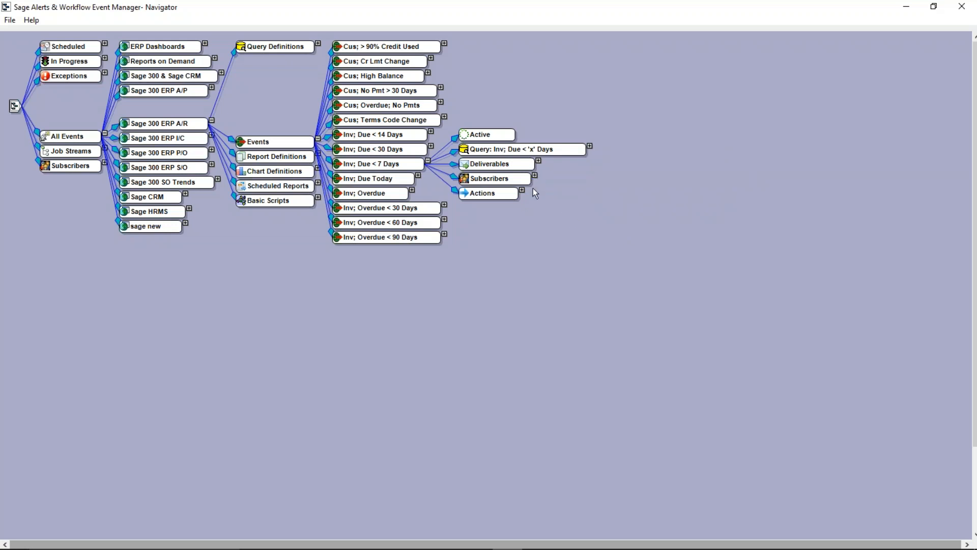
left_click(522, 190)
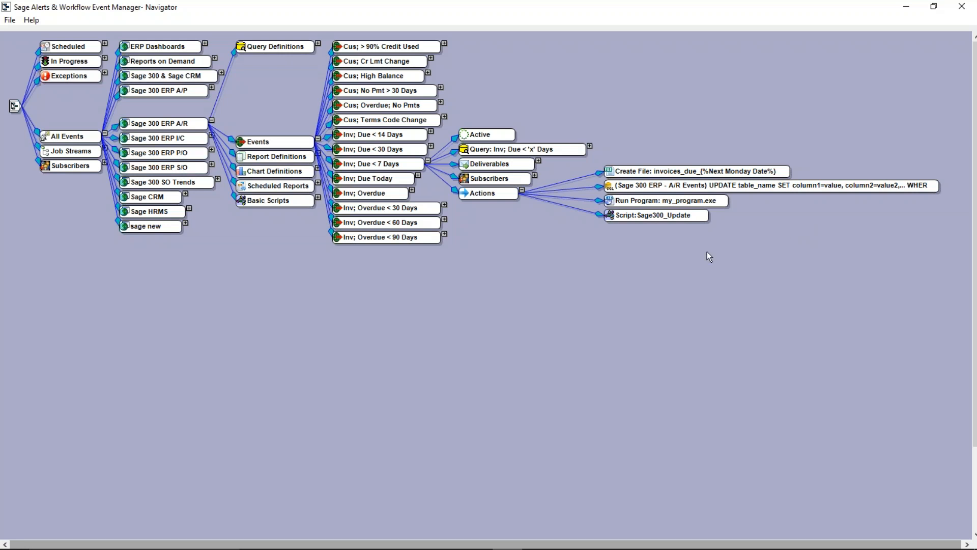
List the Sage 300 SO Trends events and show the queries behind "EOM; Down > 30% Vs Avg Month".
left_click(211, 121)
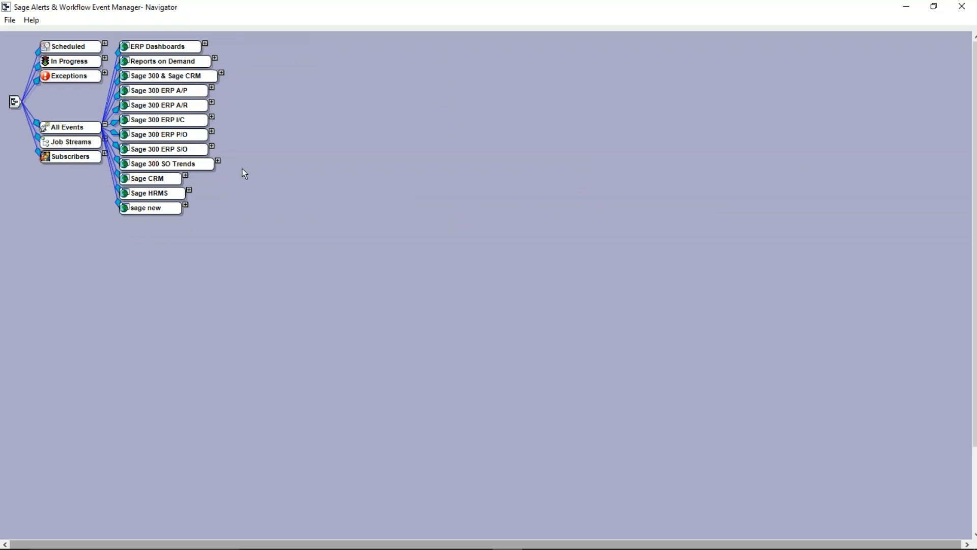
left_click(217, 161)
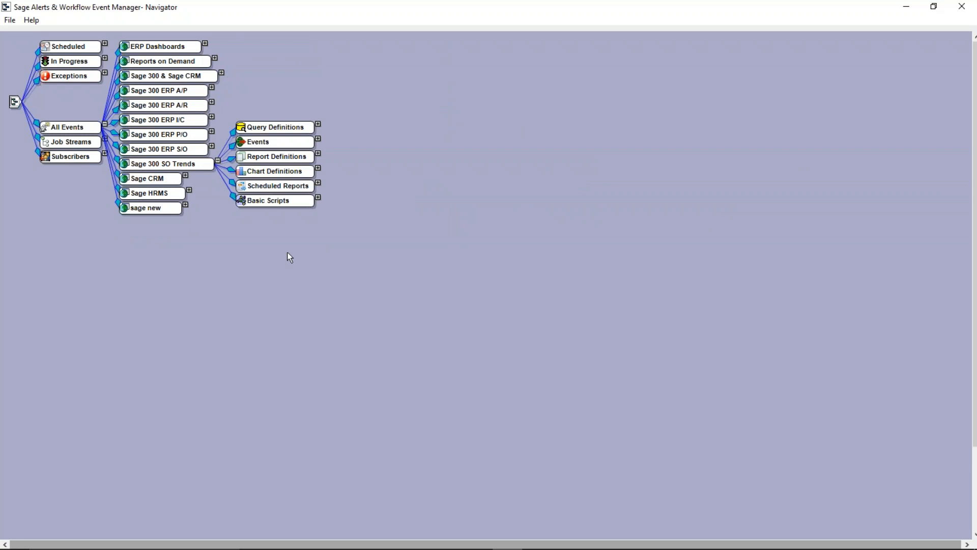
left_click(318, 139)
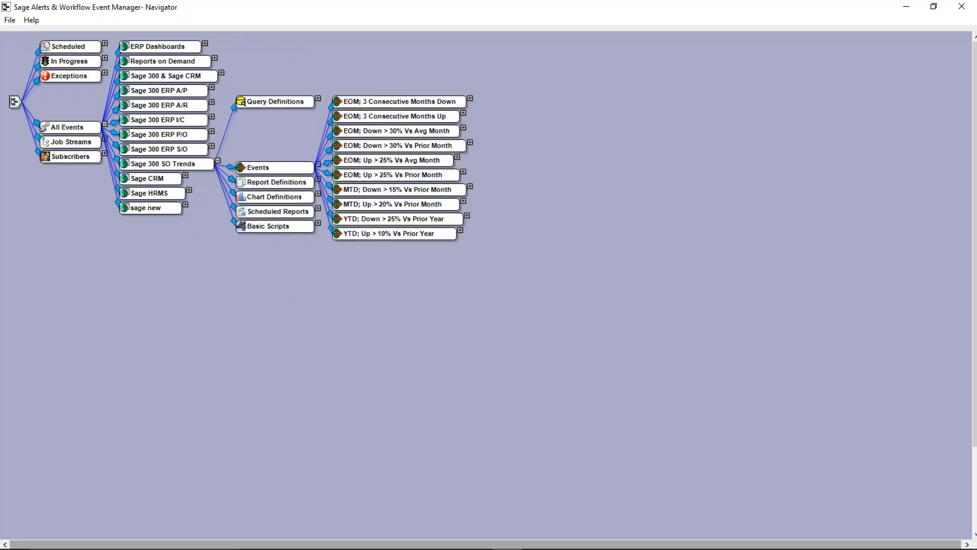
left_click(464, 127)
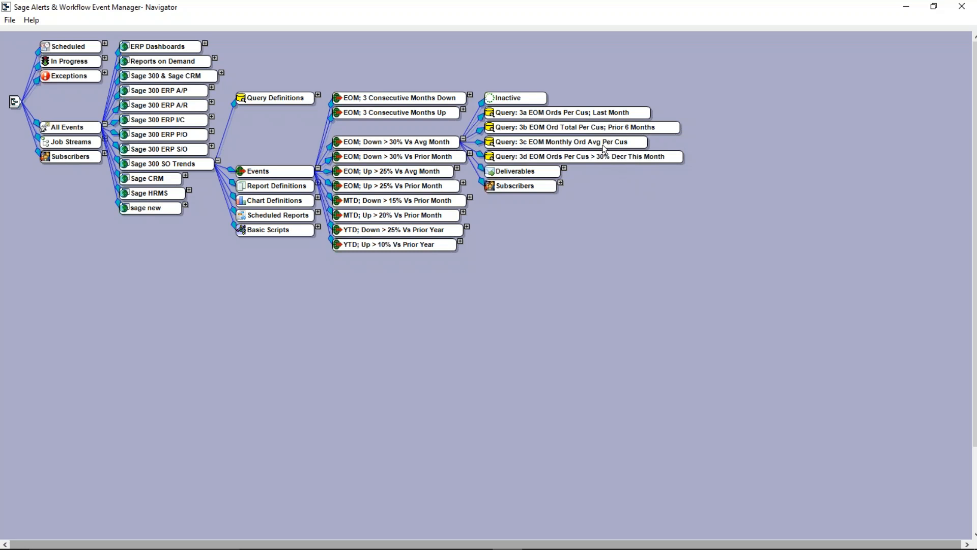
Open the email deliverable of "EOM; Down > 30% Vs Avg Month" and examine the greeting in its message text.
left_click(564, 168)
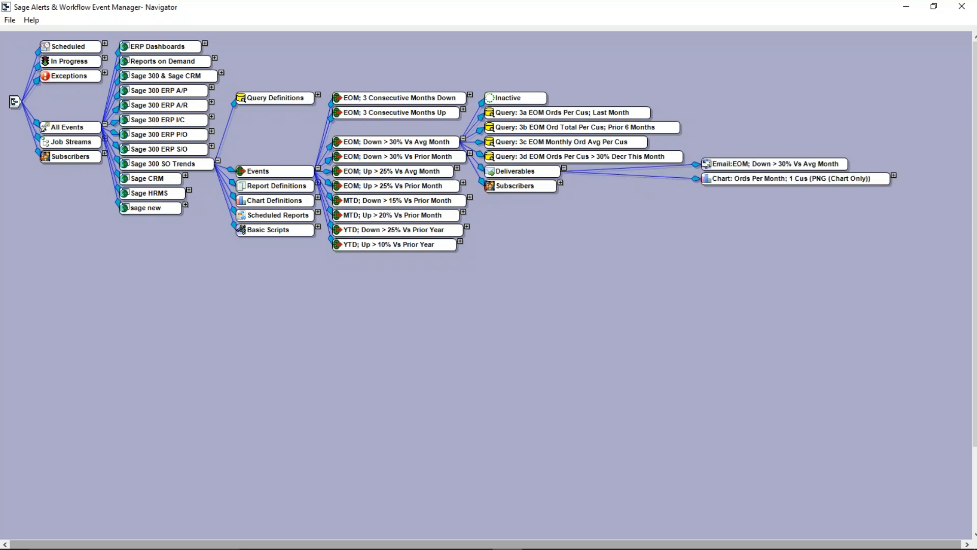
right_click(804, 165)
left_click(817, 170)
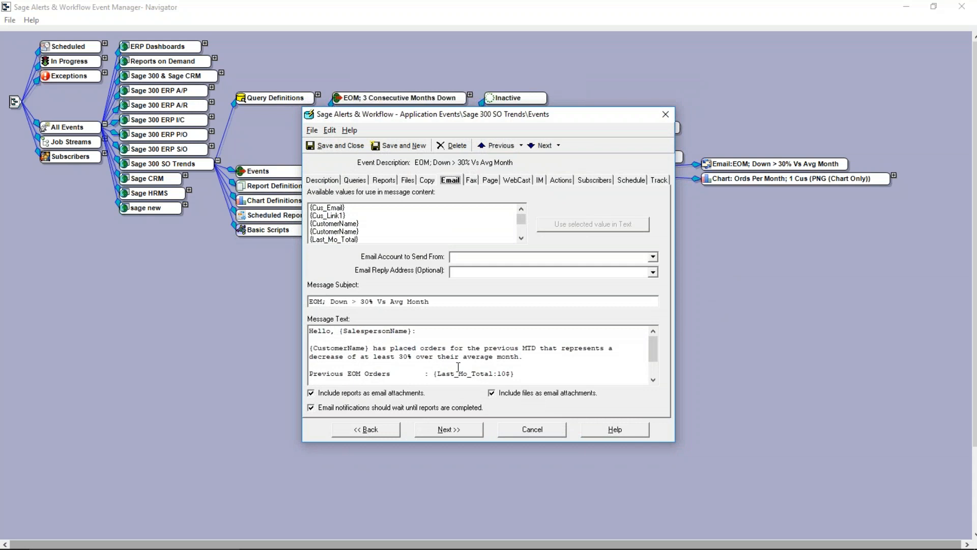
left_click_drag(427, 331, 309, 331)
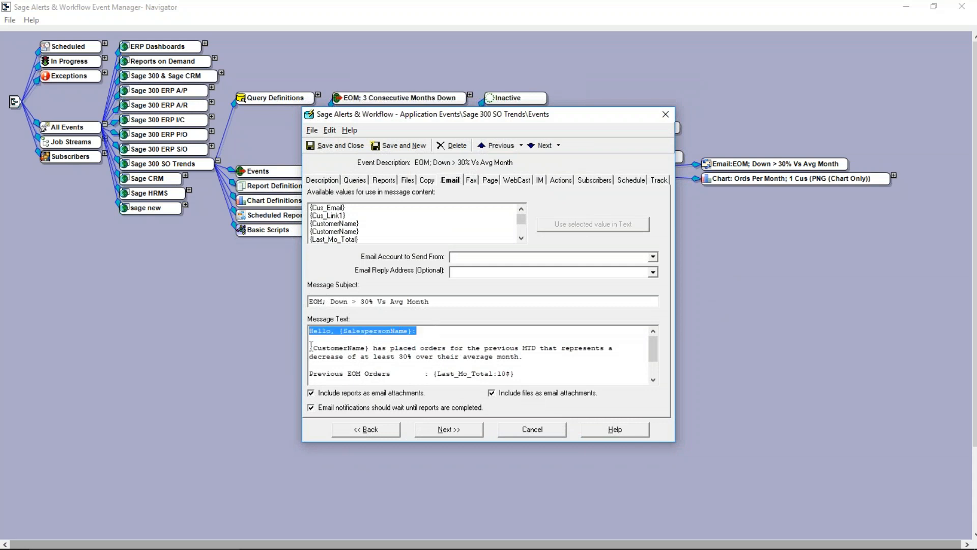
Examine the order-decrease sentence and the order figures in the email's message text, and close the event without saving.
left_click_drag(311, 345, 609, 356)
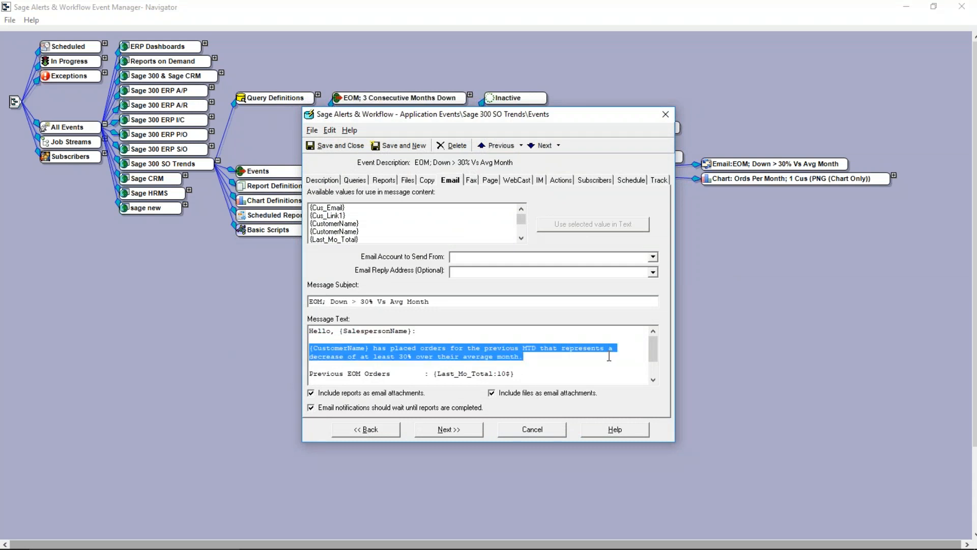
left_click(544, 356)
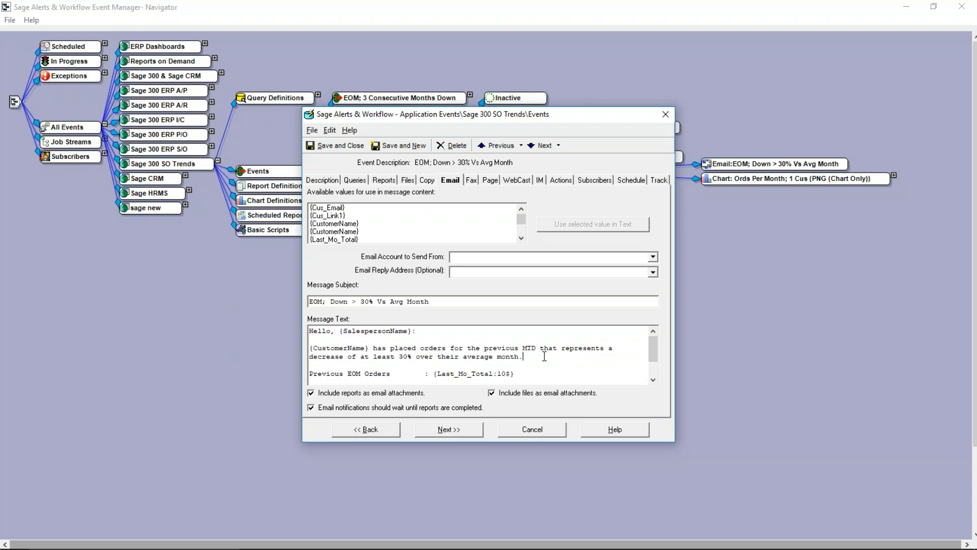
left_click(653, 379)
left_click(653, 380)
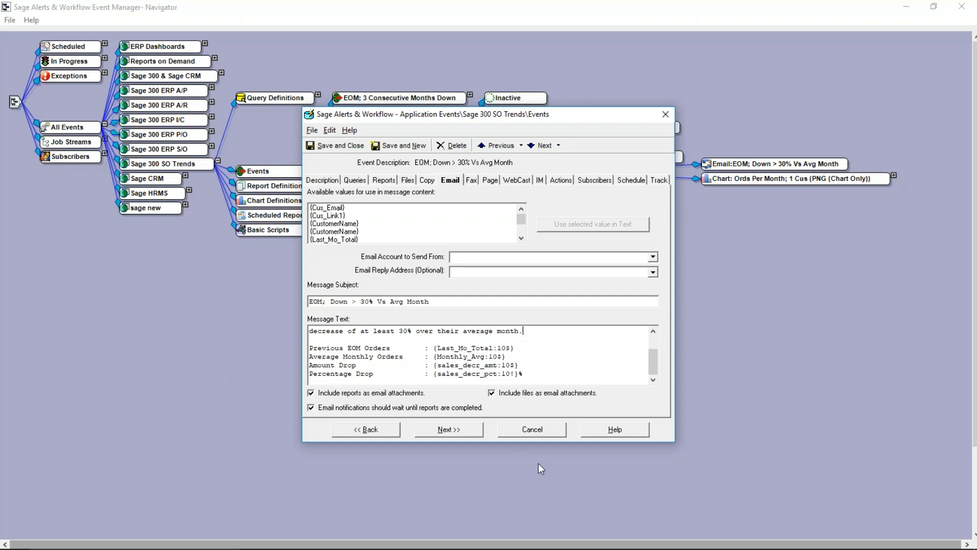
left_click(532, 430)
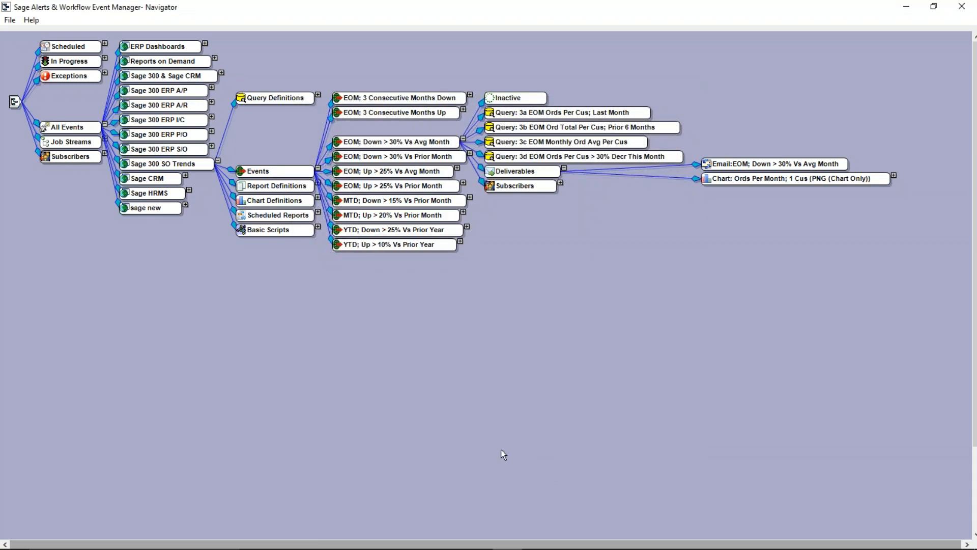
Switch to the saw_erp_2018_final presentation in PowerPoint and start the slide show from the Product Demonstration slide.
mouse_move(454, 549)
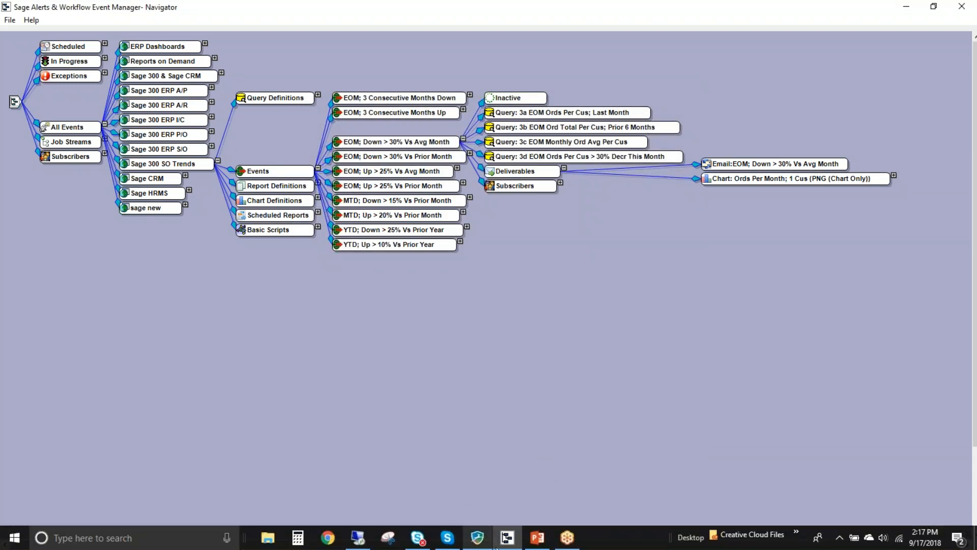
left_click(533, 540)
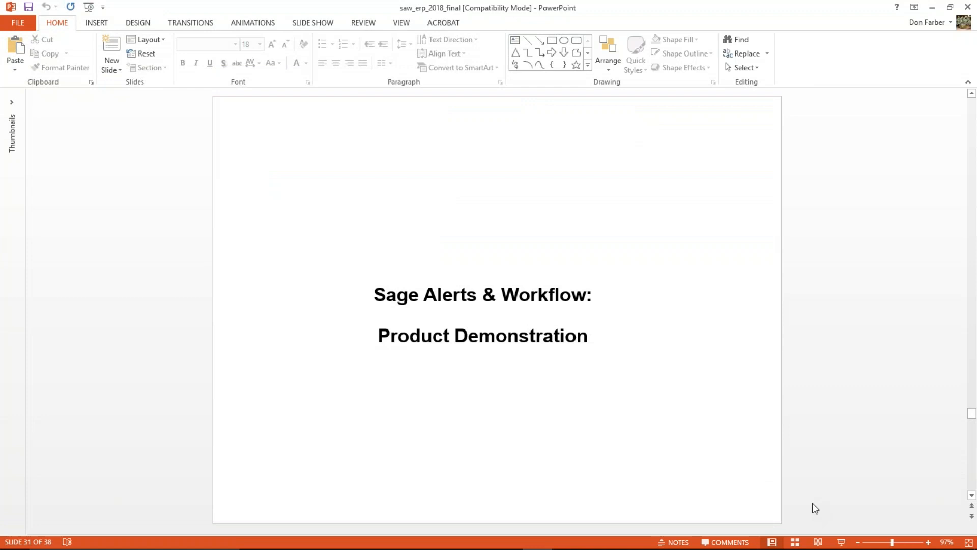
left_click(841, 541)
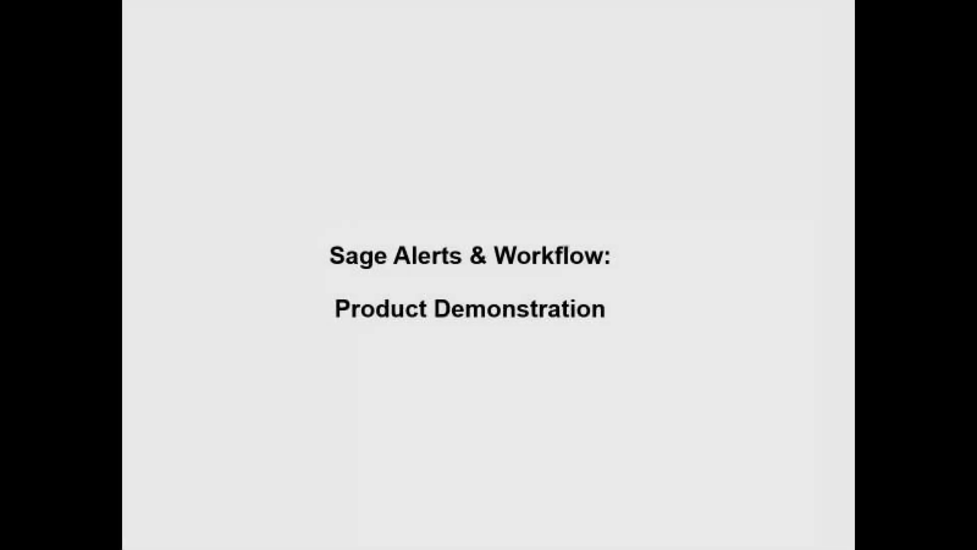